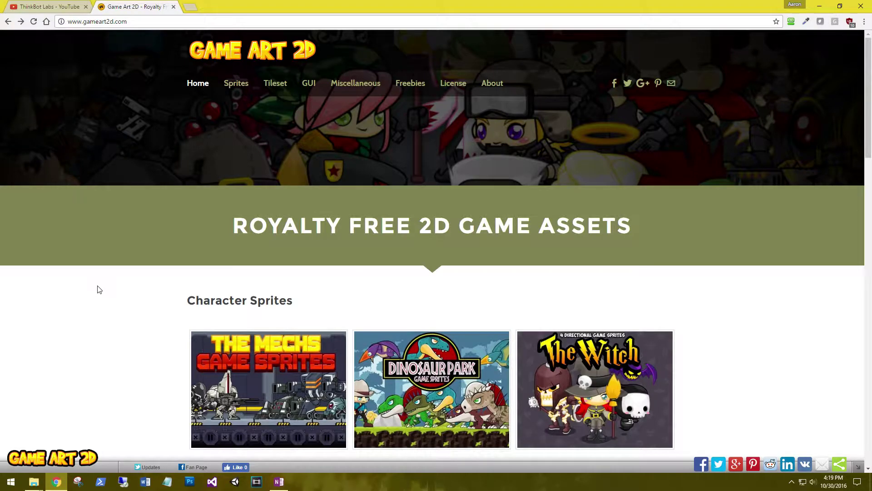
# - Scroll through the gameart2d.com home page's Character Sprites and Tilesets sections
pyautogui.scroll(-5, 129, 312)
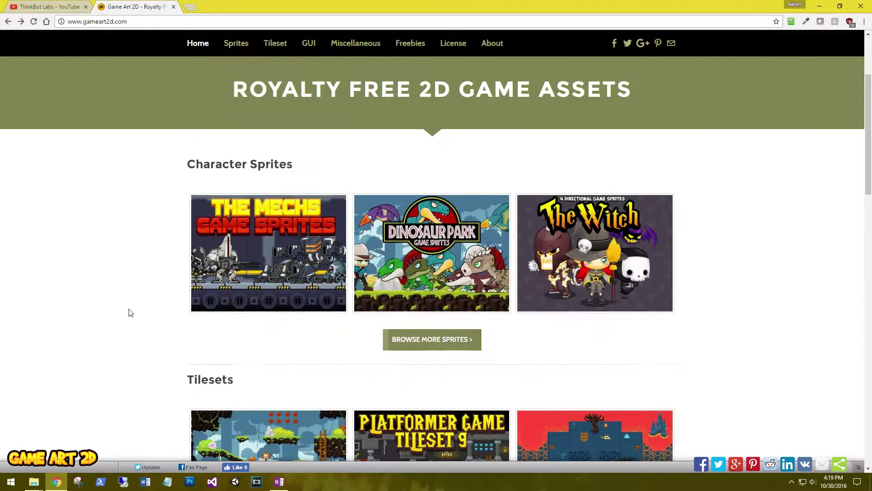
pyautogui.scroll(-4, 127, 323)
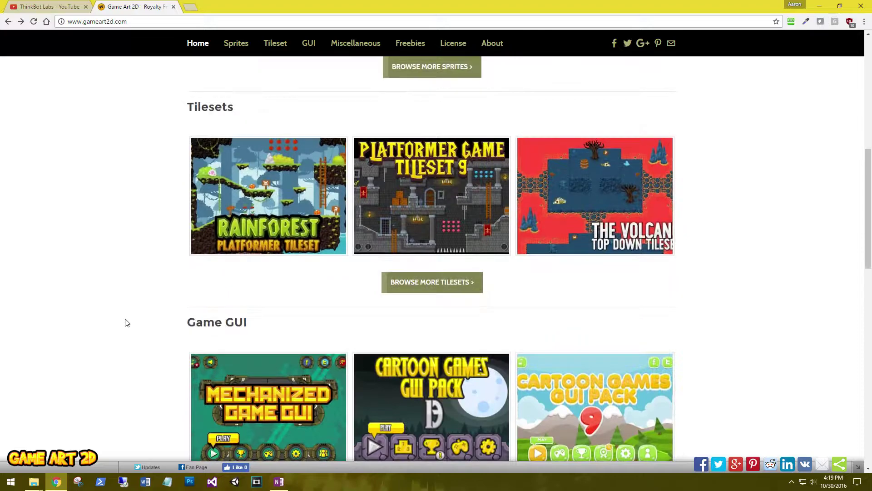
pyautogui.scroll(-1, 127, 322)
pyautogui.scroll(9, 126, 321)
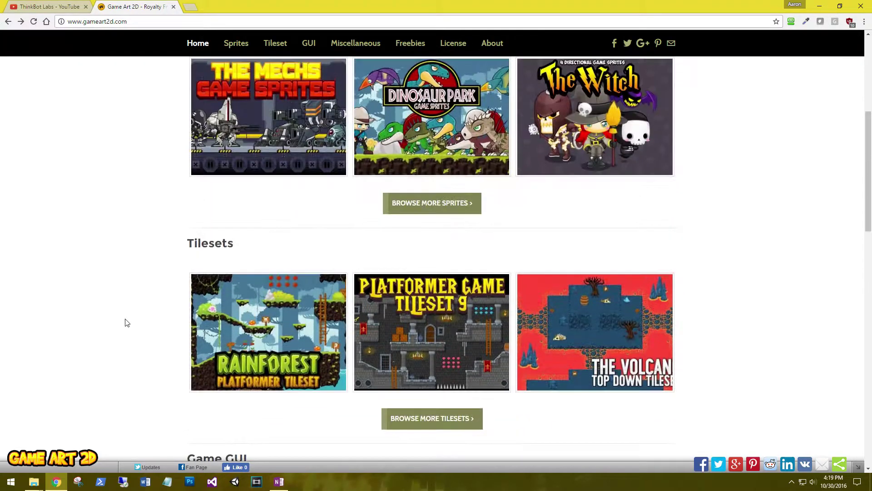
# - Go to the Freebies page and scroll through its free sprite packs
pyautogui.click(409, 44)
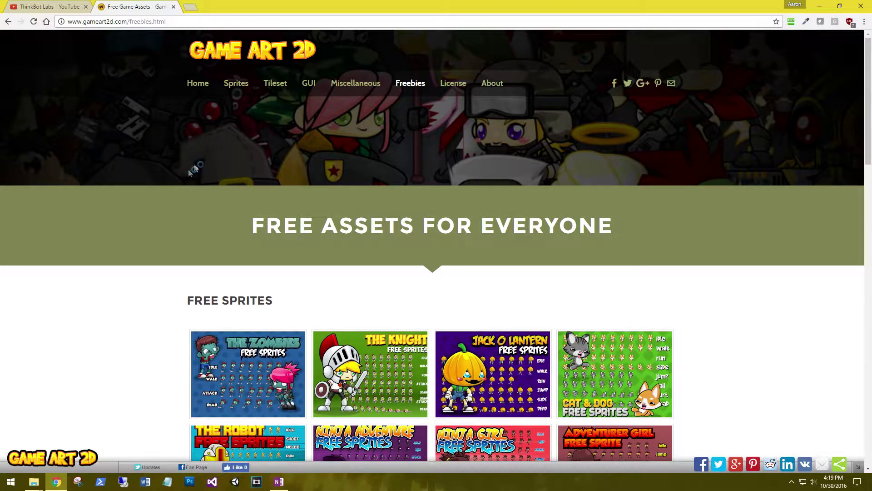
pyautogui.scroll(-2, 117, 243)
pyautogui.scroll(-9, 136, 272)
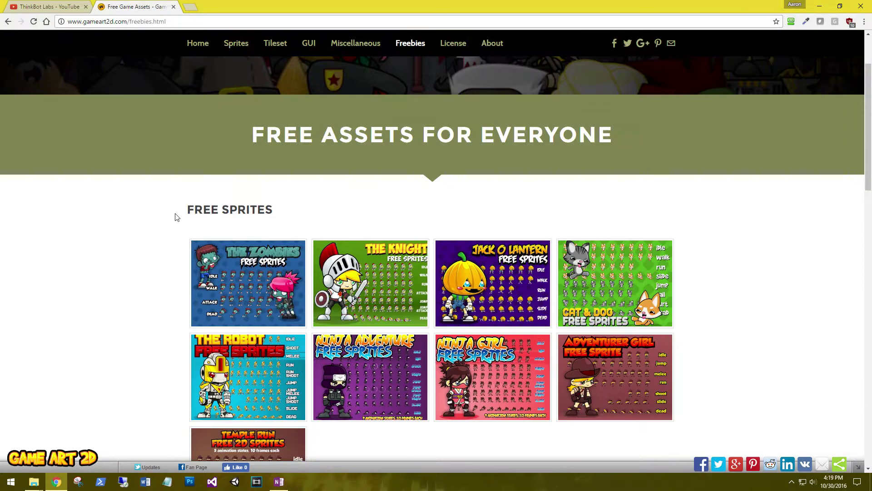
pyautogui.scroll(-4, 140, 356)
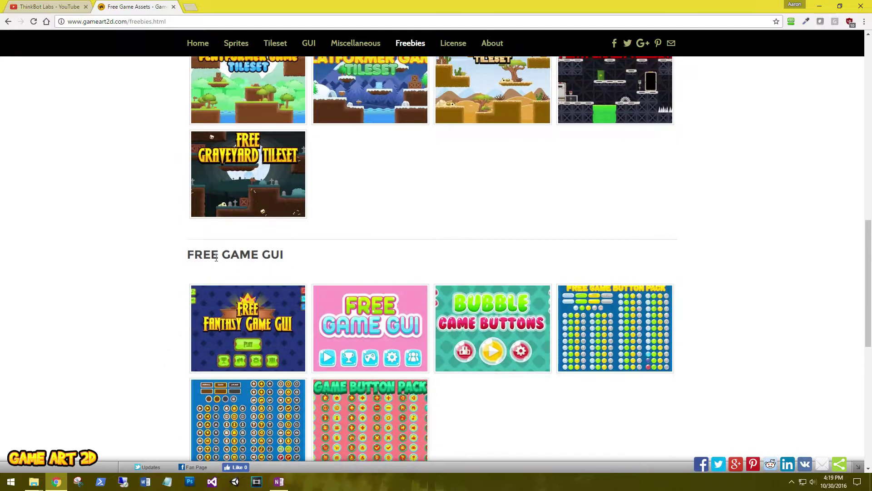
# - Find The Robot Free Sprites, then minimize Chrome and launch Unity
pyautogui.scroll(10, 156, 269)
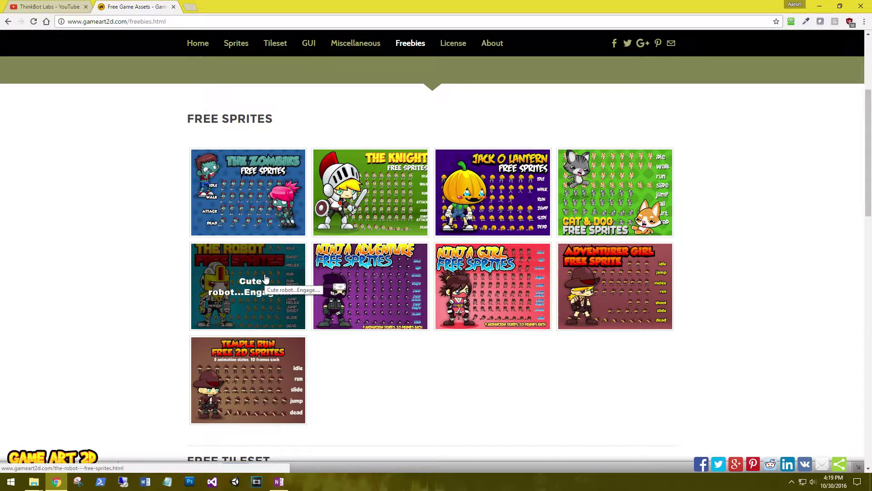
pyautogui.scroll(-4, 163, 285)
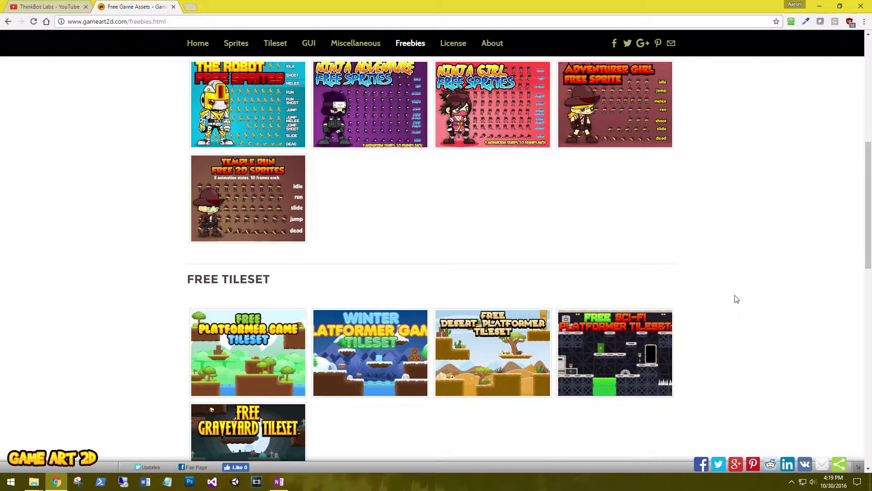
pyautogui.click(820, 7)
pyautogui.click(235, 481)
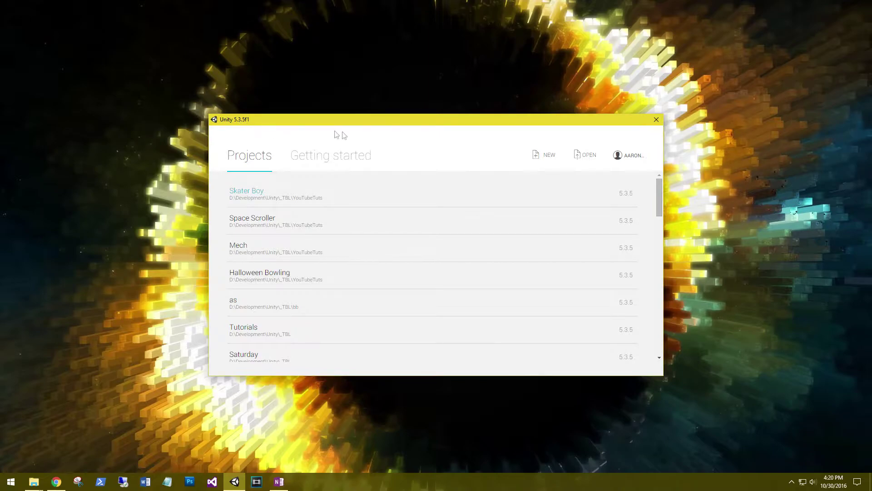
# - Create a new 2D Unity project named 'Sci-Fi Robot'
pyautogui.click(542, 155)
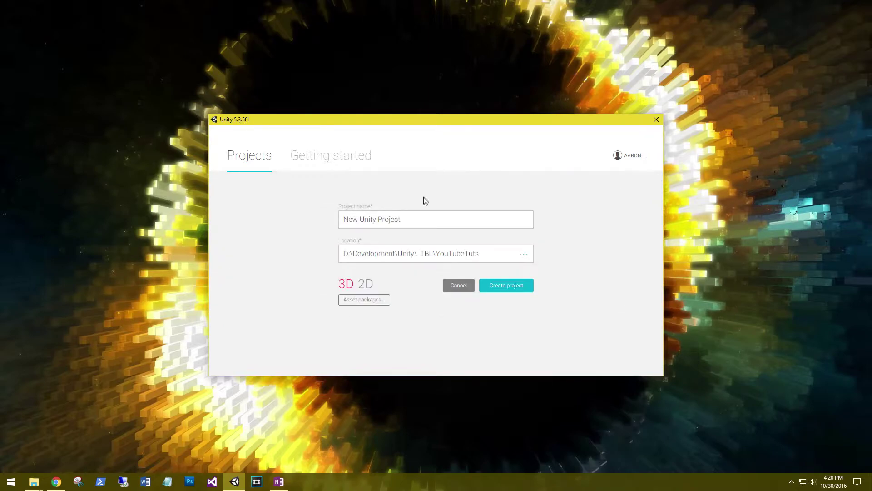
pyautogui.tripleClick(417, 218)
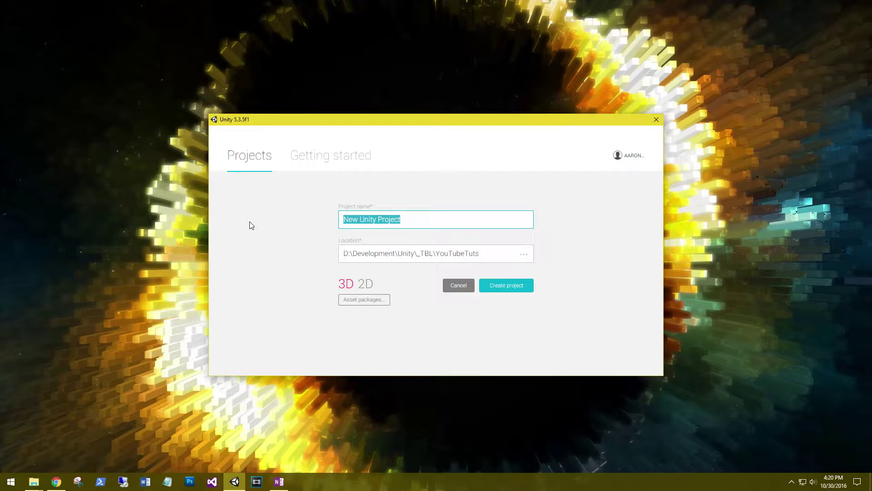
pyautogui.write('So')
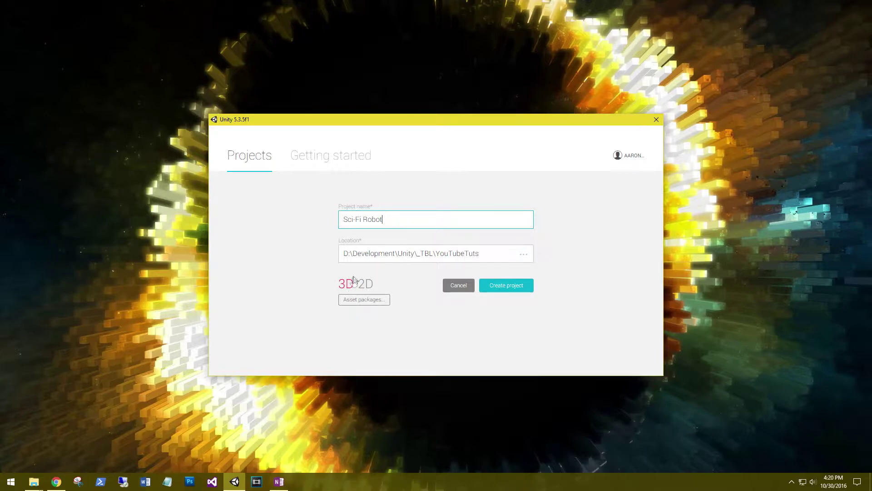
pyautogui.click(366, 285)
pyautogui.click(515, 287)
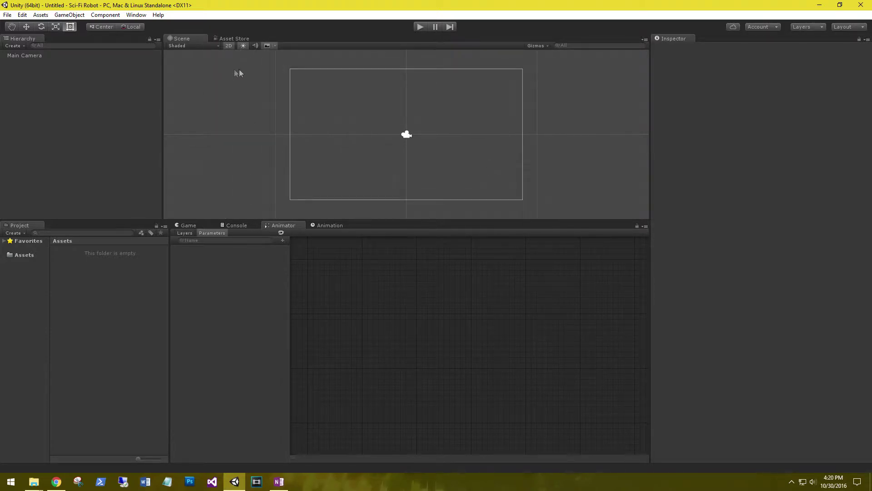
# - Toggle the Scene view's 2D mode off and on, show the Game view, and select Assets
pyautogui.click(229, 45)
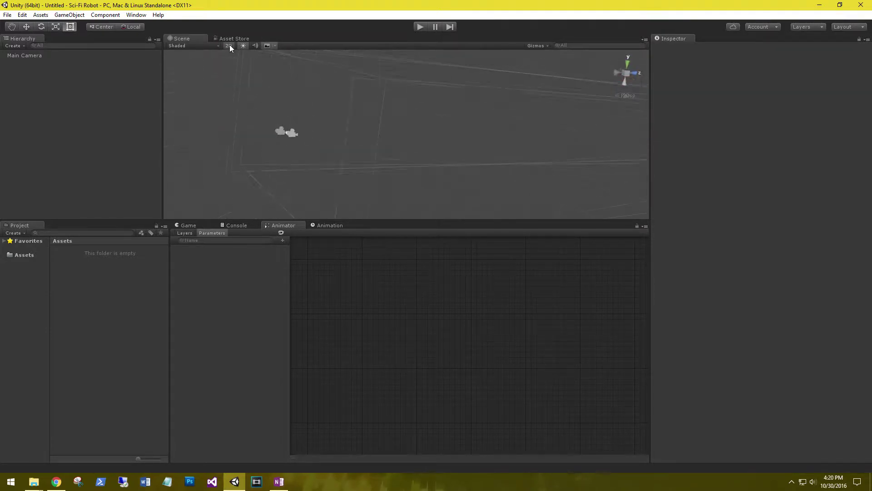
pyautogui.click(230, 45)
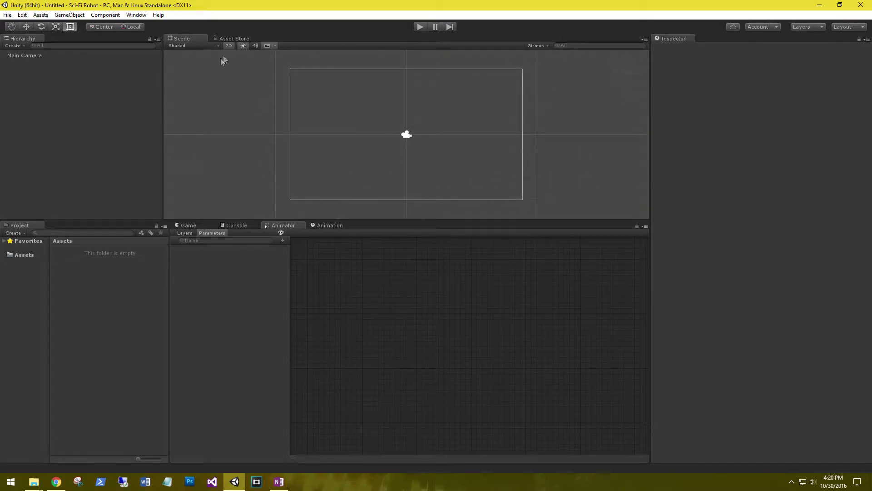
pyautogui.click(186, 226)
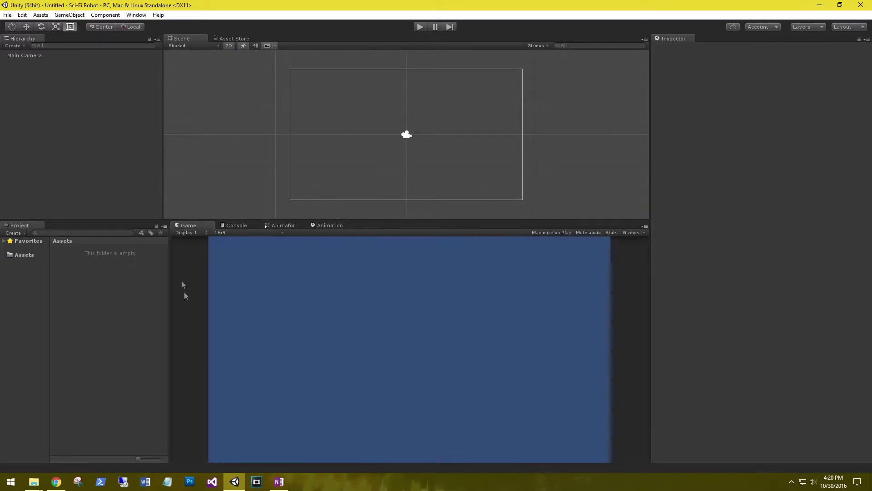
pyautogui.click(24, 255)
# - Create a new folder named Sprites in Assets
pyautogui.rightClick(75, 275)
pyautogui.moveTo(95, 280)
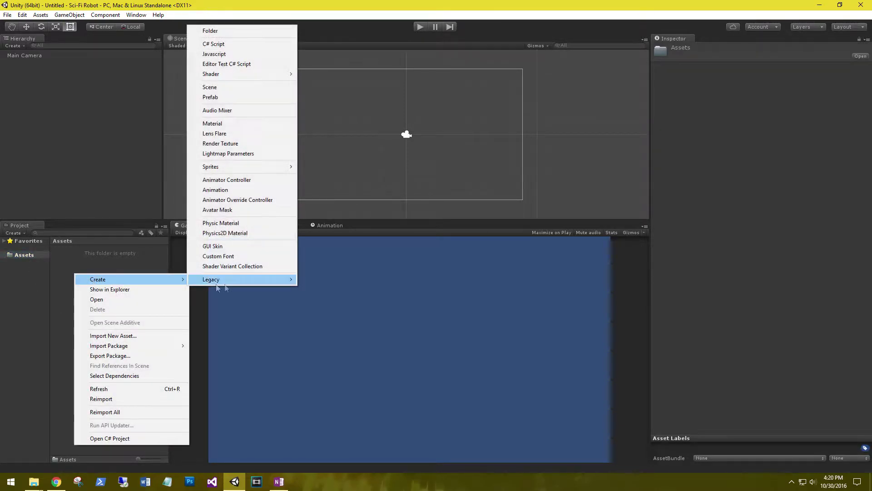
pyautogui.click(210, 31)
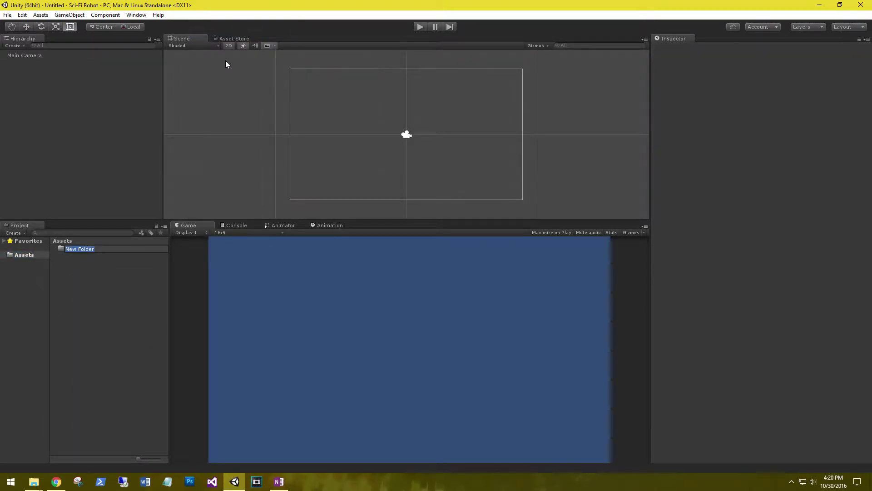
pyautogui.write('Sprites')
pyautogui.press('Return')
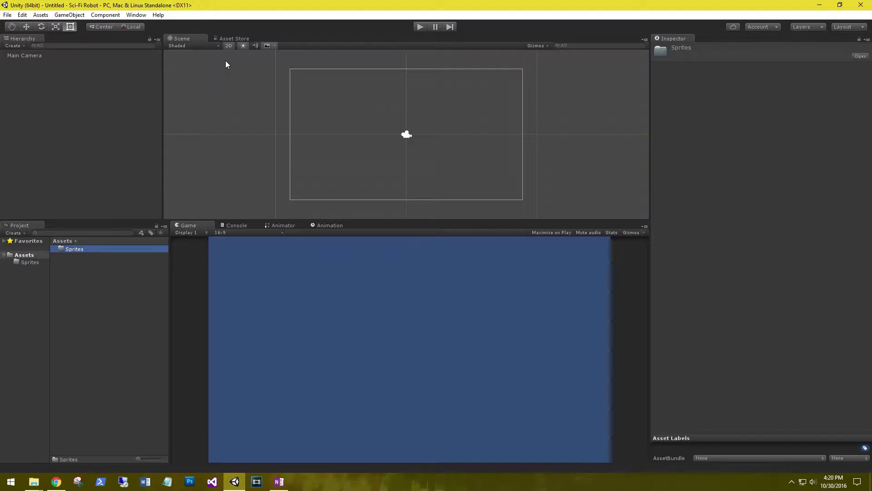
# - Create an Animations folder in Assets, then open the Sprites folder
pyautogui.rightClick(82, 292)
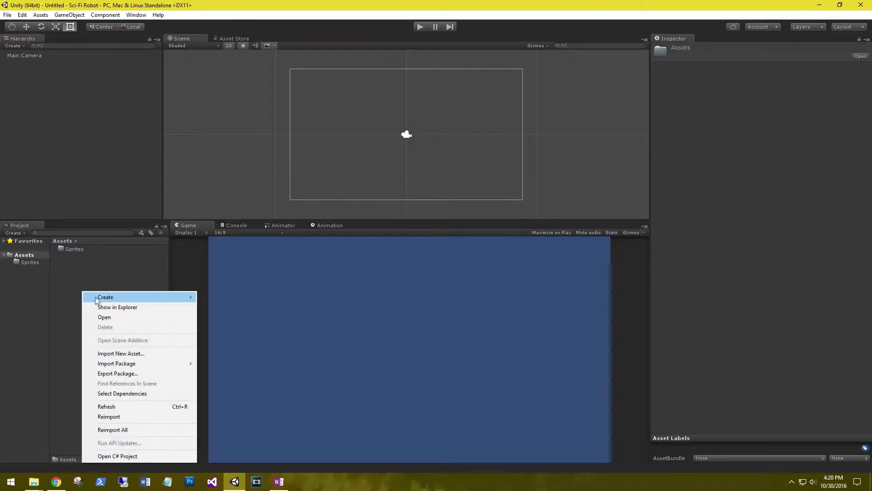
pyautogui.moveTo(103, 297)
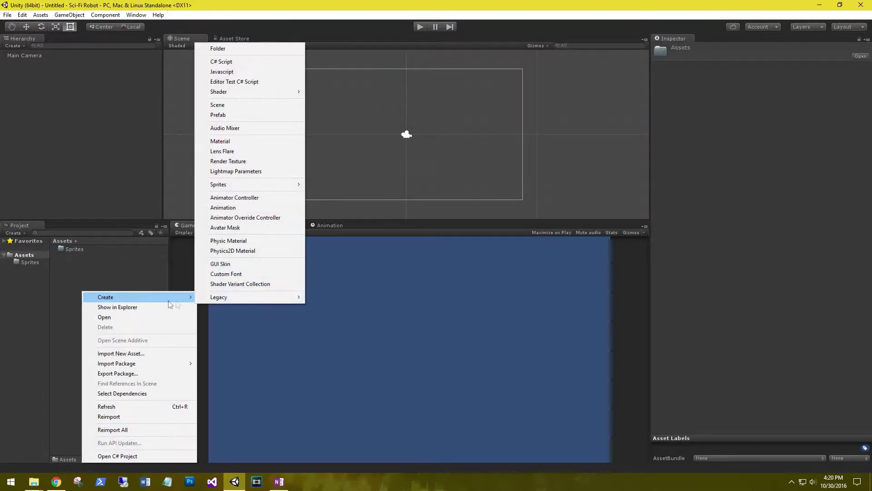
pyautogui.click(232, 48)
pyautogui.write('Animations')
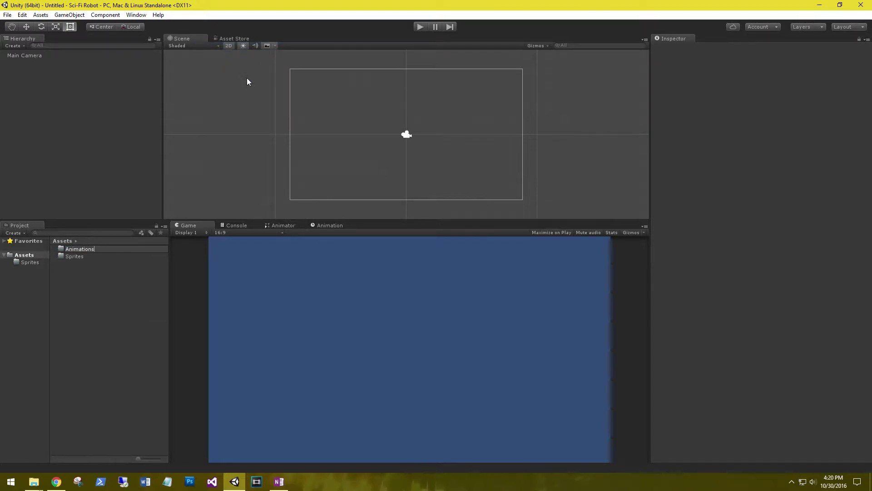
pyautogui.press('Return')
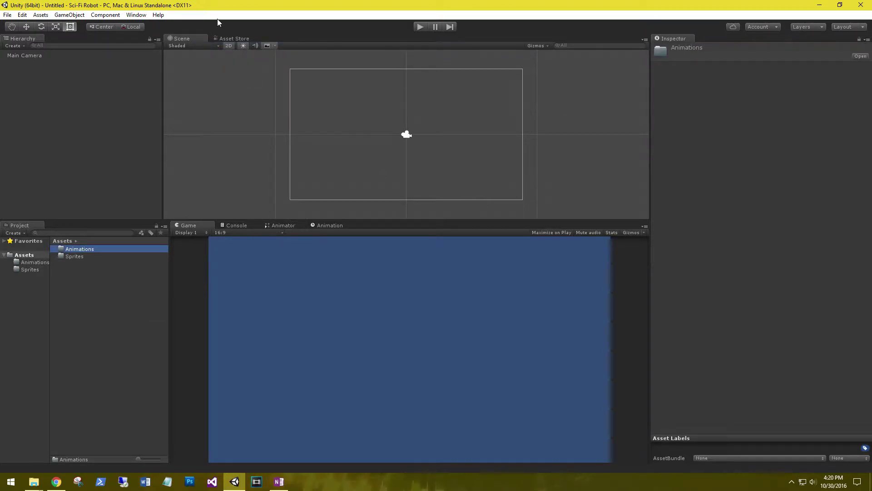
pyautogui.doubleClick(74, 256)
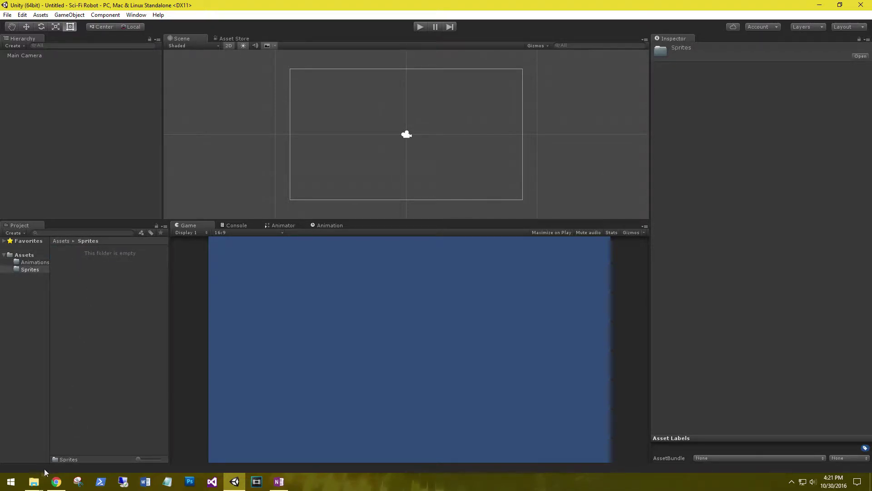
pyautogui.click(33, 482)
pyautogui.click(32, 443)
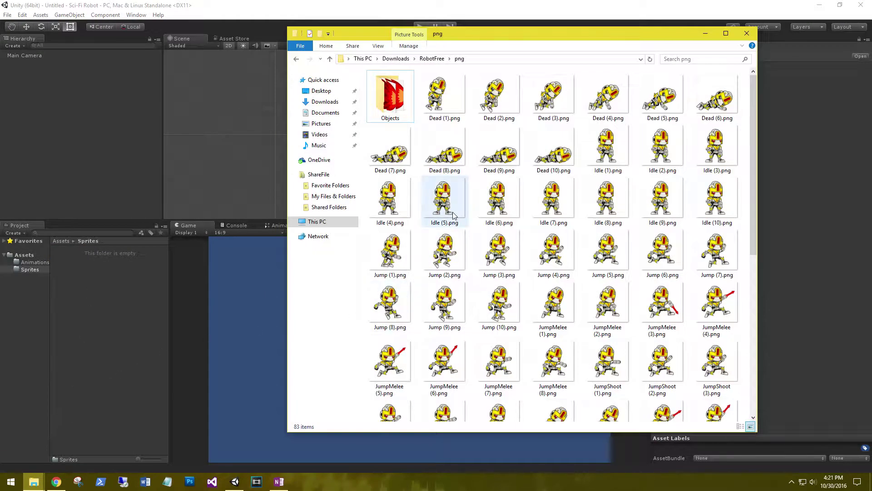
pyautogui.click(541, 94)
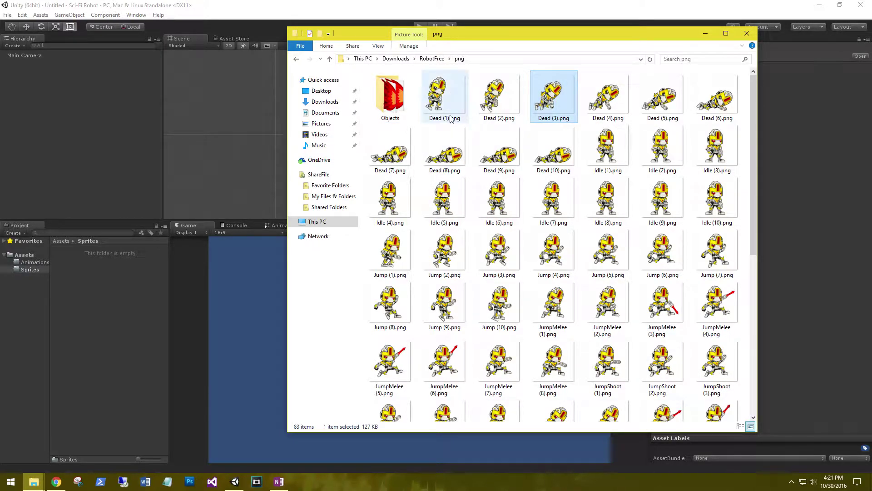
pyautogui.scroll(-5, 494, 144)
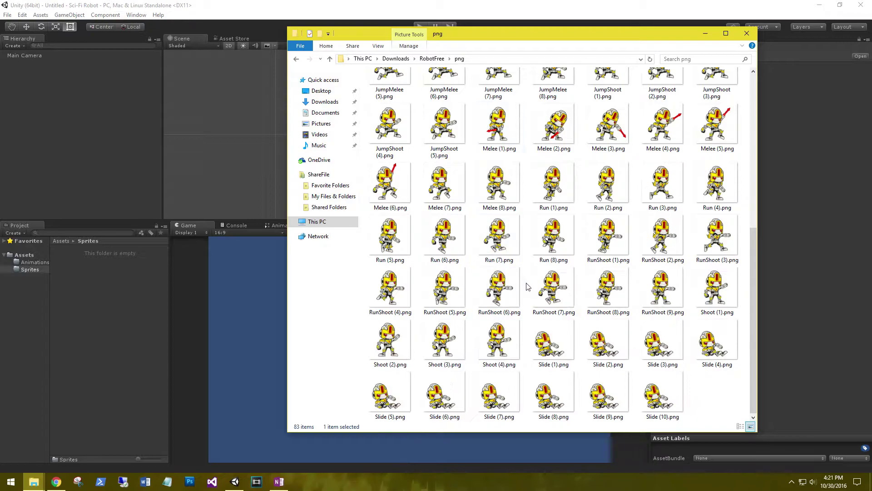
pyautogui.scroll(5, 500, 227)
pyautogui.click(444, 100)
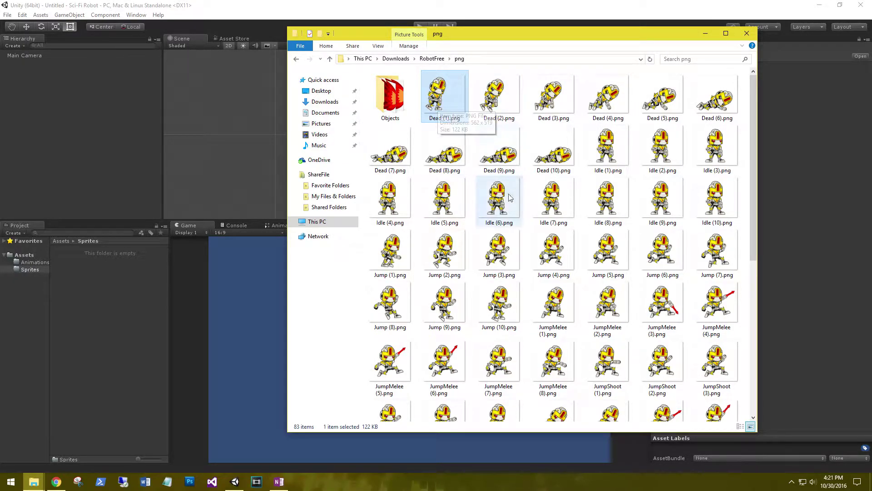
pyautogui.scroll(-6, 522, 302)
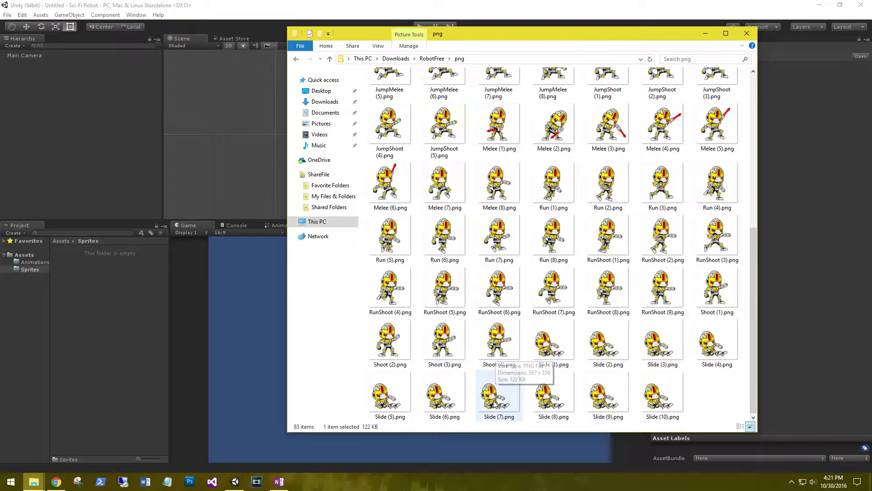
pyautogui.scroll(6, 473, 262)
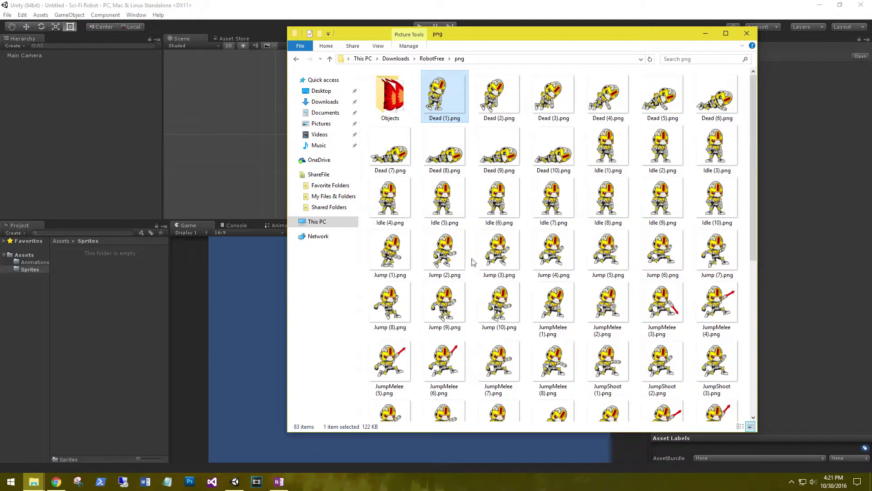
pyautogui.doubleClick(385, 97)
pyautogui.click(390, 93)
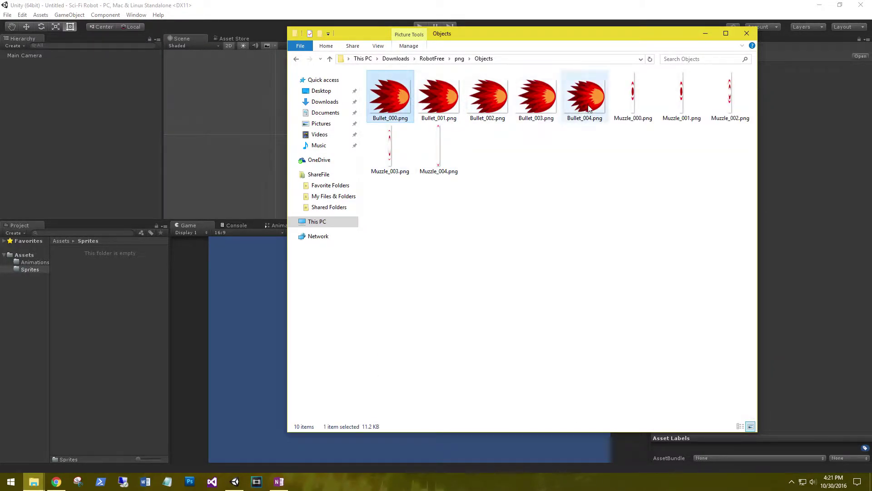
pyautogui.click(628, 101)
pyautogui.click(675, 99)
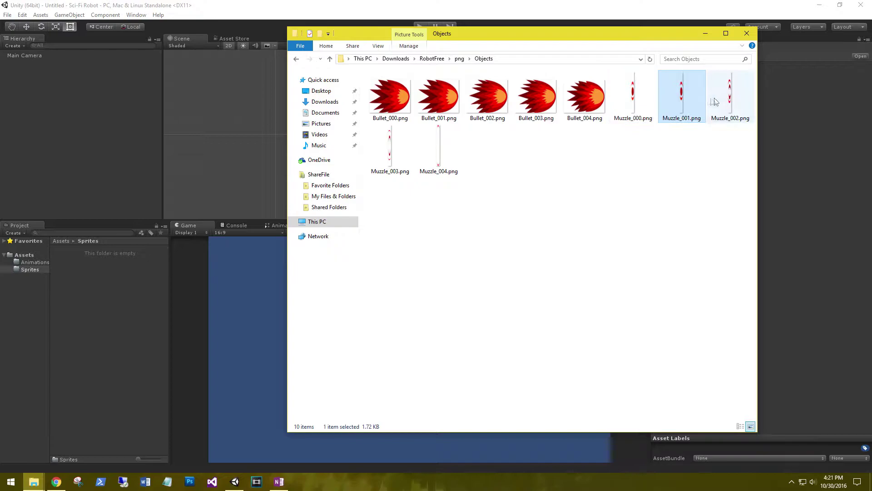
pyautogui.click(459, 58)
pyautogui.click(432, 58)
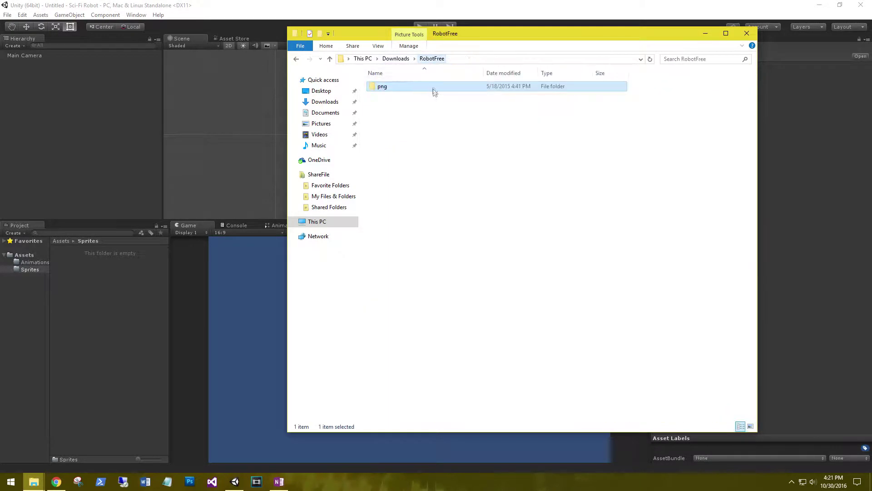
# - Open the png folder in Explorer and select all 83 sprite images
pyautogui.doubleClick(400, 86)
pyautogui.click(485, 172)
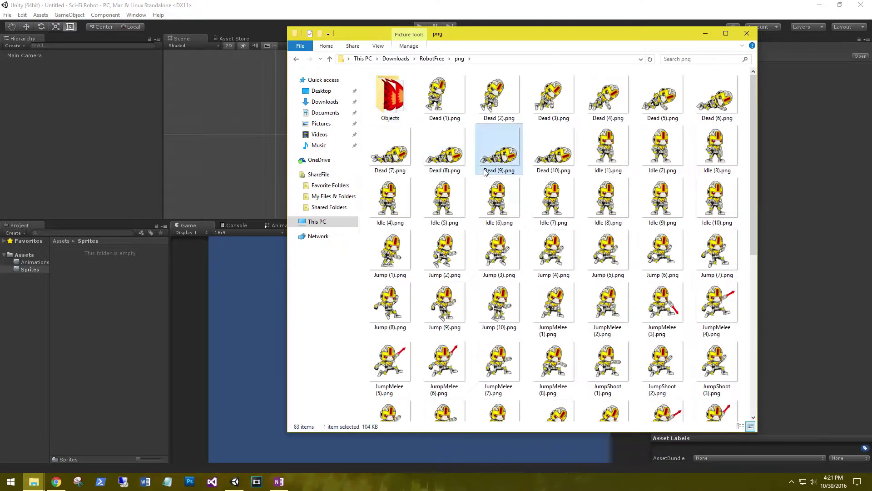
pyautogui.hotkey('ctrl', 'a')
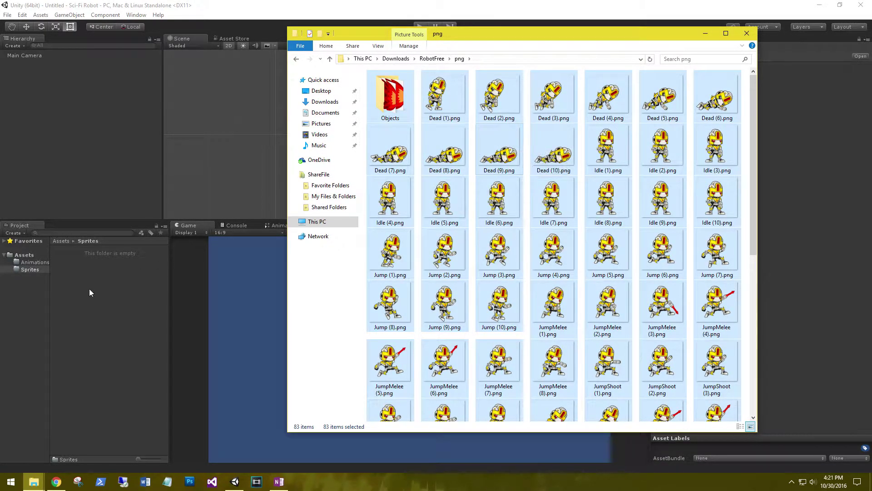
# - Create a new folder named Robot inside Sprites
pyautogui.rightClick(86, 274)
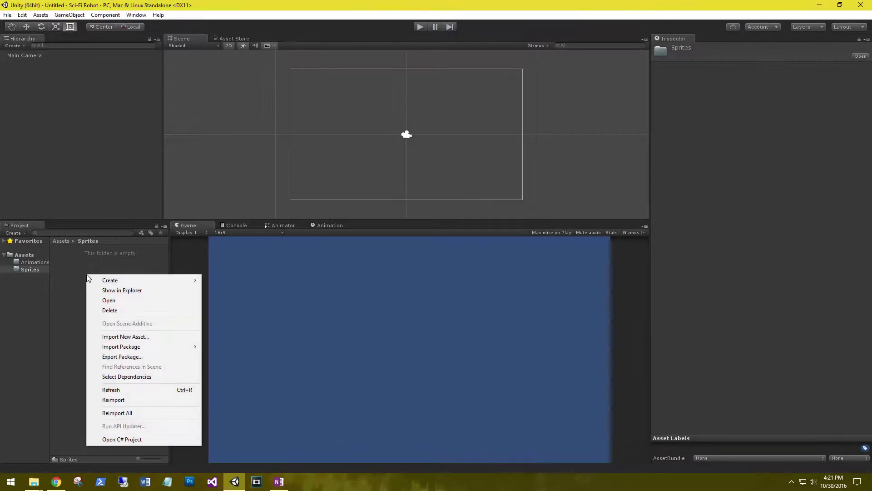
pyautogui.moveTo(104, 280)
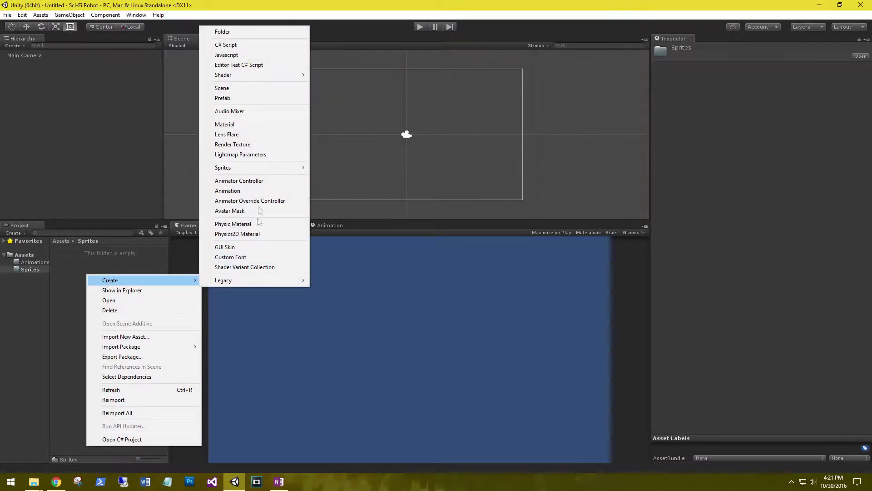
pyautogui.click(238, 30)
pyautogui.write('Ro')
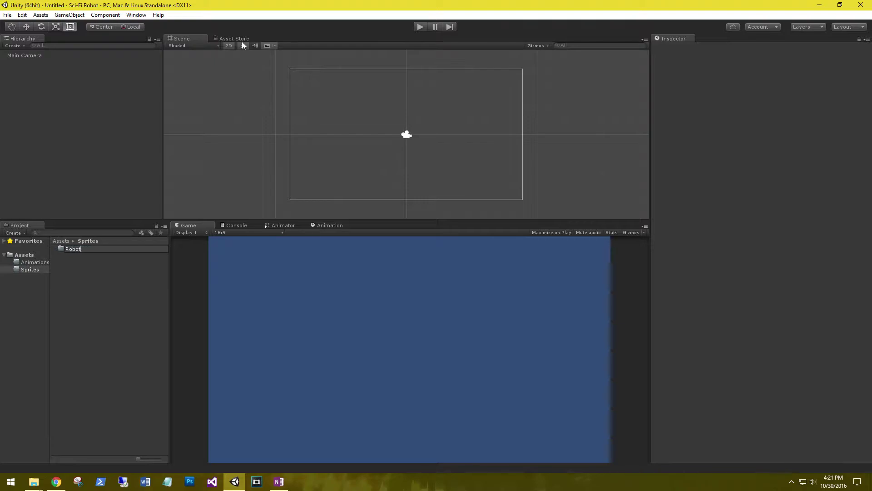
pyautogui.write('bot')
pyautogui.press('Return')
pyautogui.press('Return')
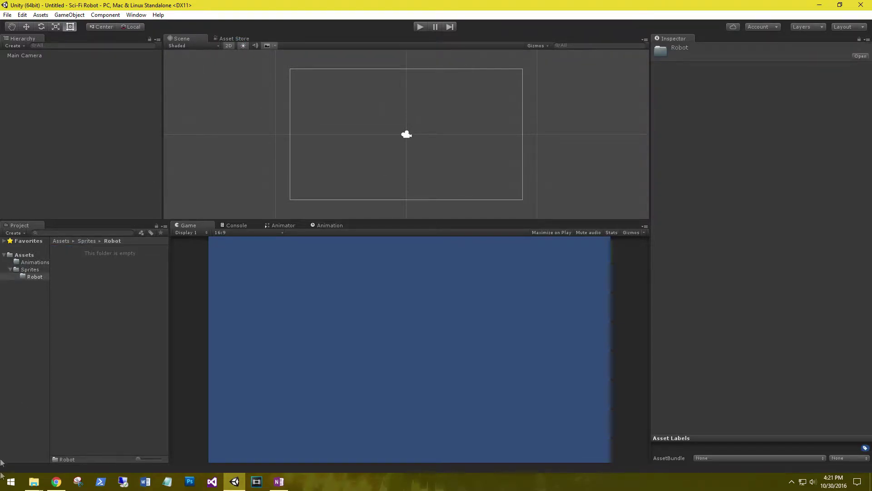
# - Drag the 83 robot PNGs from the png folder into Unity's Robot folder
pyautogui.click(34, 436)
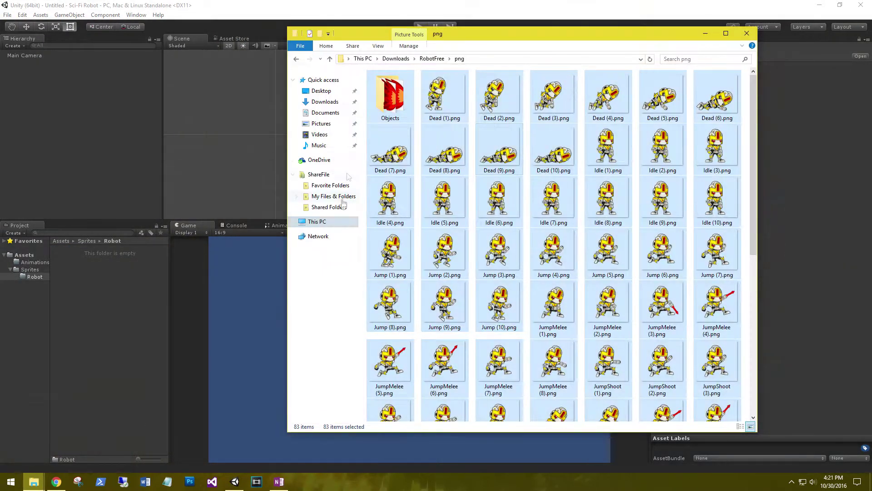
pyautogui.moveTo(404, 94); pyautogui.dragTo(89, 301)
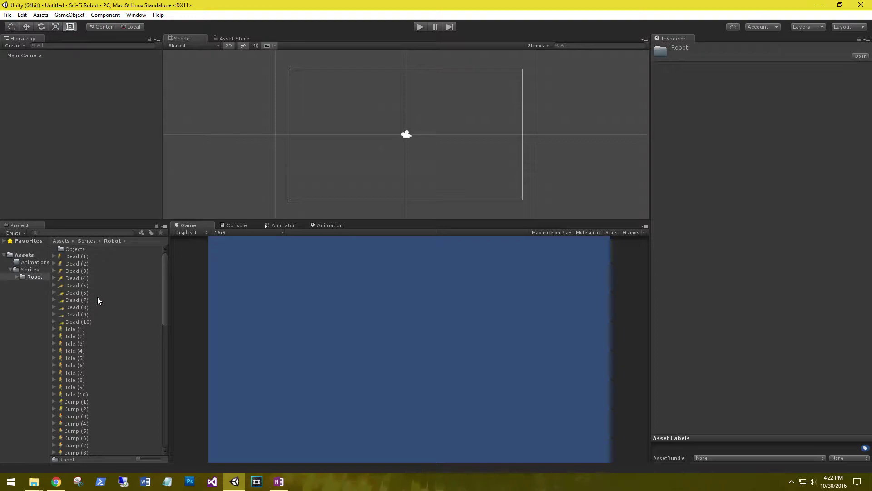
# - Inspect Dead (1)'s import settings, leaving Sprite Mode as Single, then reselect the Robot folder
pyautogui.click(69, 256)
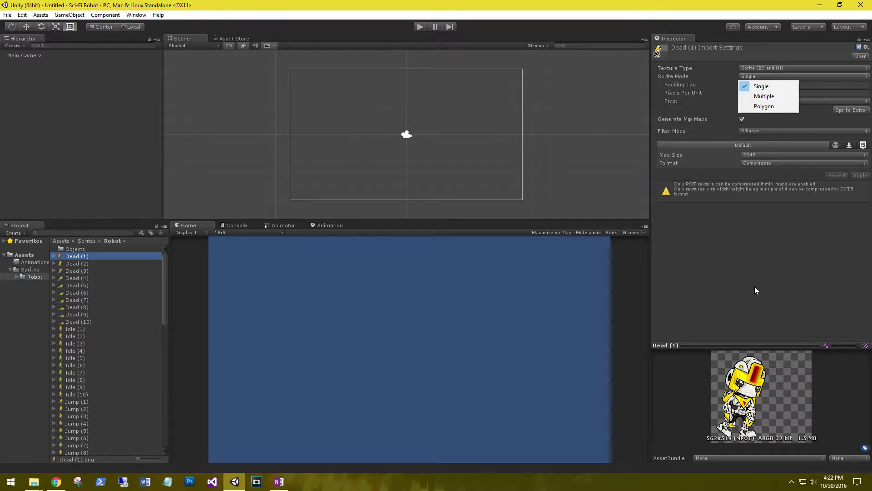
pyautogui.click(728, 242)
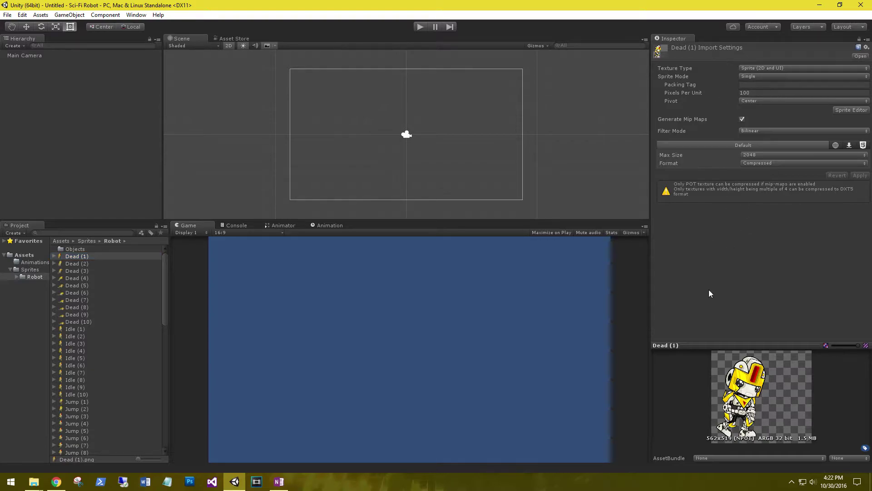
pyautogui.click(32, 277)
# - Add an empty GameObject to the scene, frame it, and name it Player
pyautogui.click(16, 46)
pyautogui.click(34, 56)
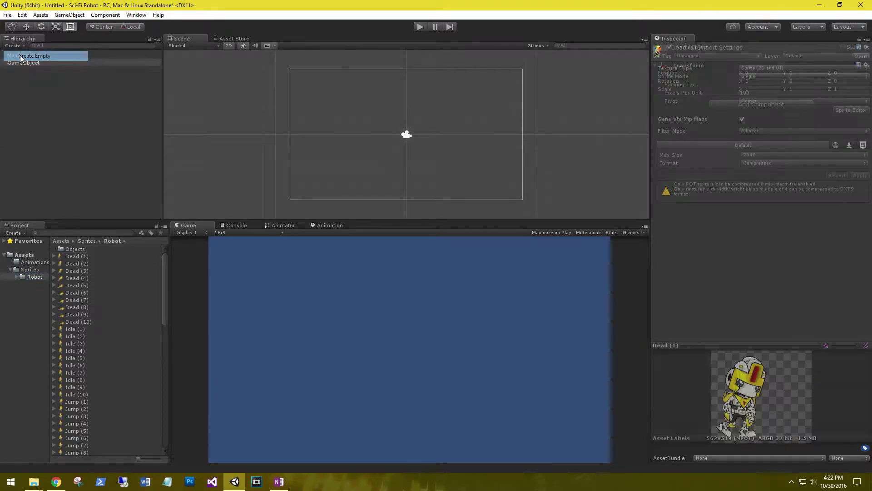
pyautogui.click(23, 62)
pyautogui.press('f')
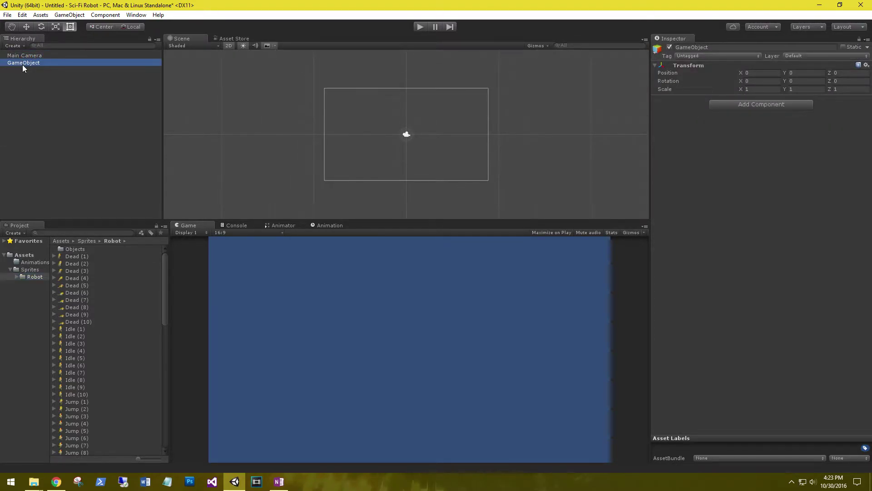
pyautogui.click(24, 62)
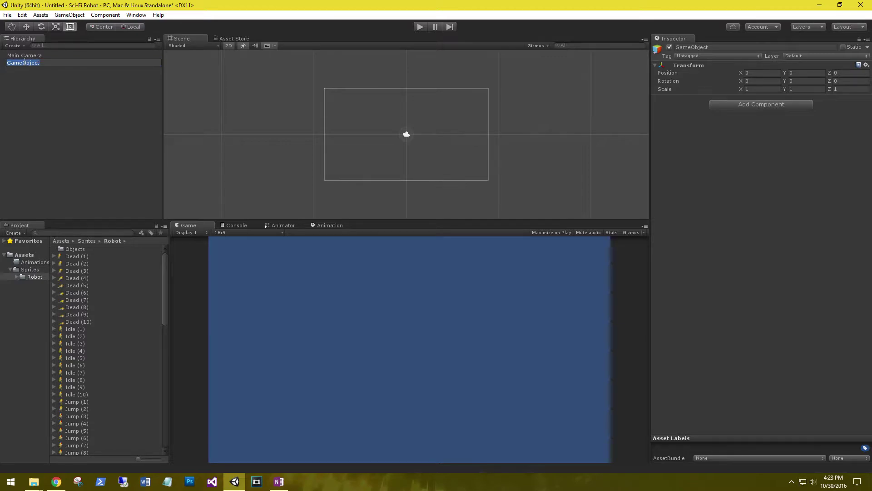
pyautogui.write('Player')
pyautogui.press('Return')
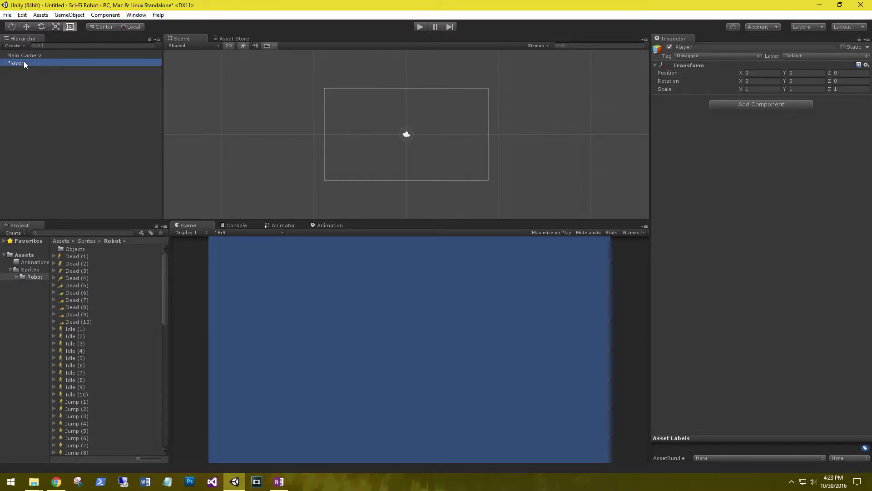
# - Add a child sprite object under Player and name it Robot
pyautogui.rightClick(24, 61)
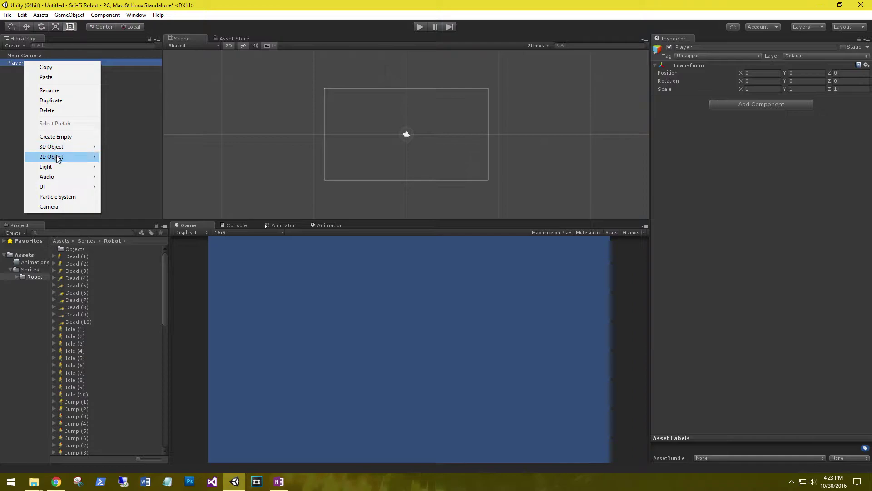
pyautogui.moveTo(58, 159)
pyautogui.click(121, 156)
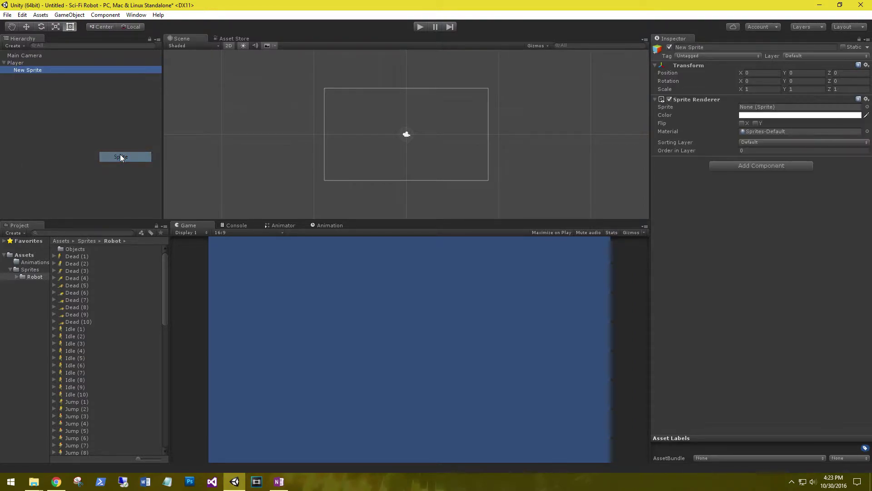
pyautogui.click(22, 68)
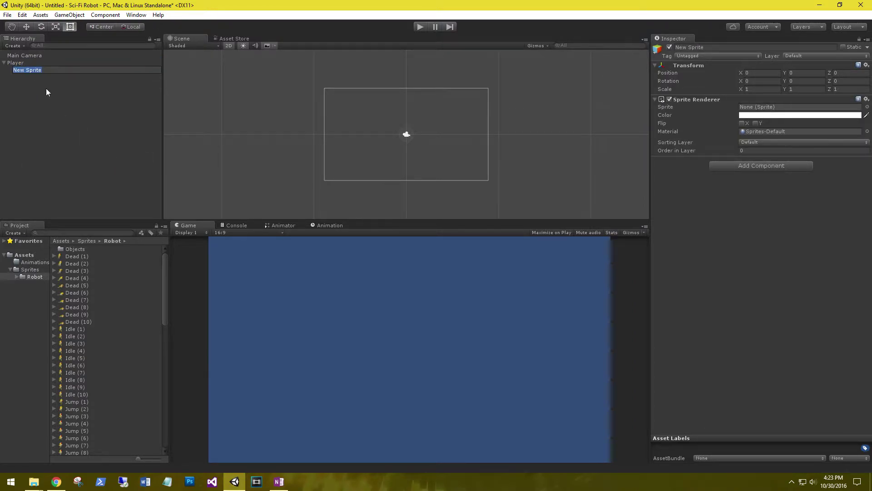
pyautogui.write('Robot')
pyautogui.press('Return')
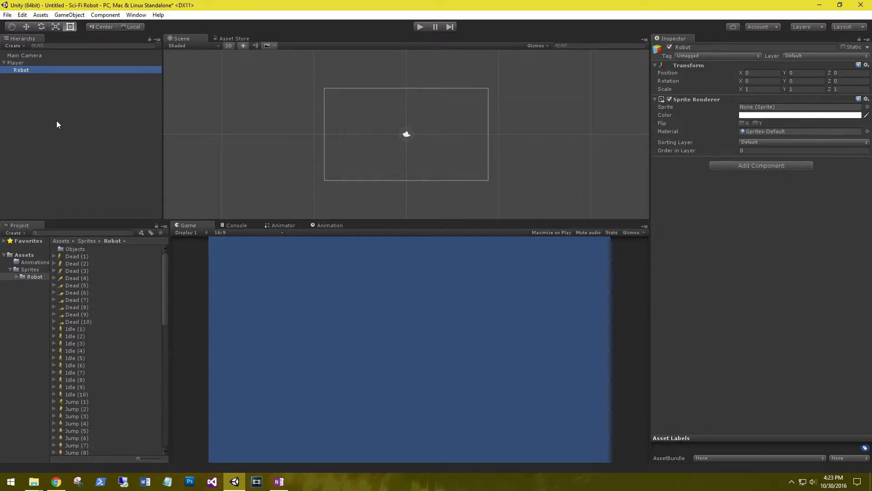
# - Show the Animation window in the lower panel with Robot reselected in the Hierarchy
pyautogui.click(330, 225)
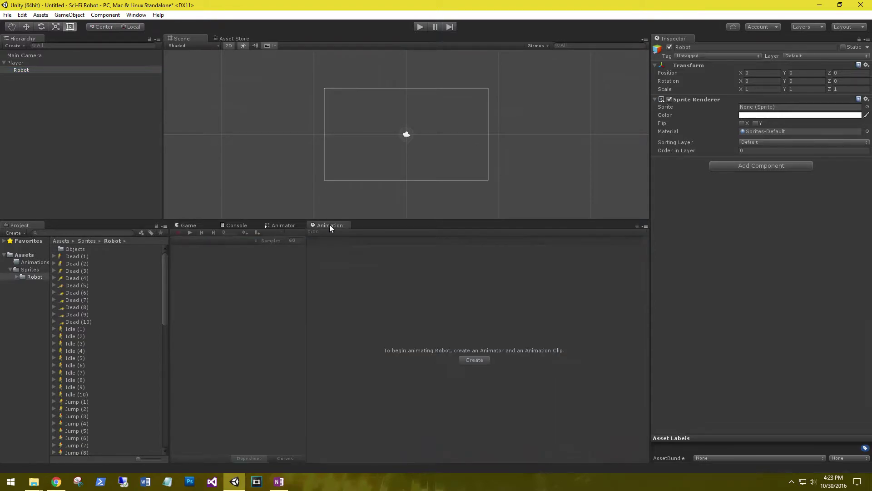
pyautogui.click(136, 15)
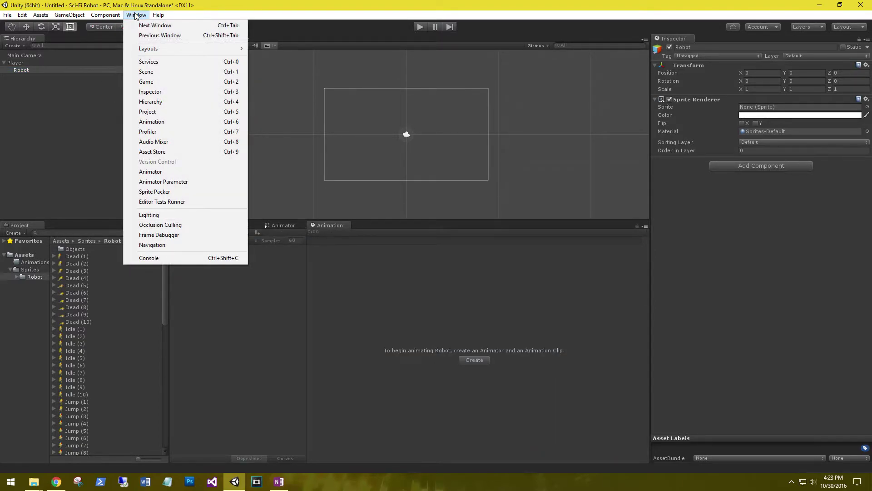
pyautogui.click(451, 310)
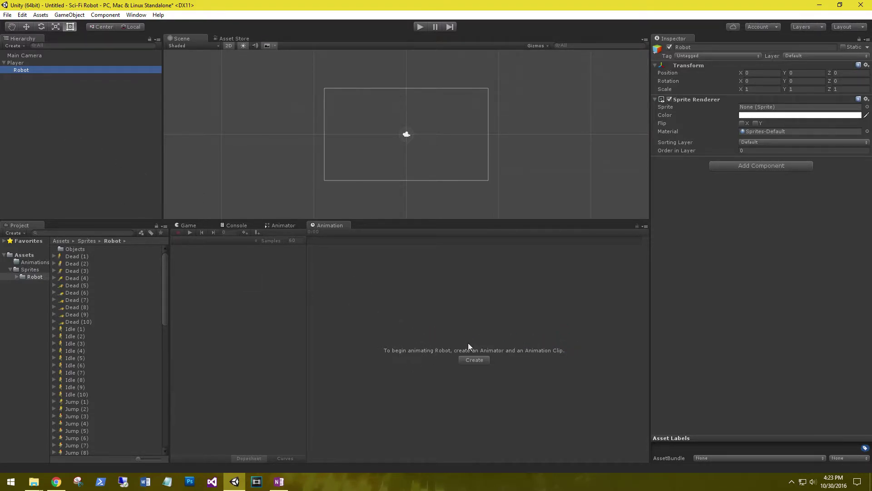
# - Make a Robot folder in Assets/Animations and enter Dead as the new clip's file name
pyautogui.click(474, 360)
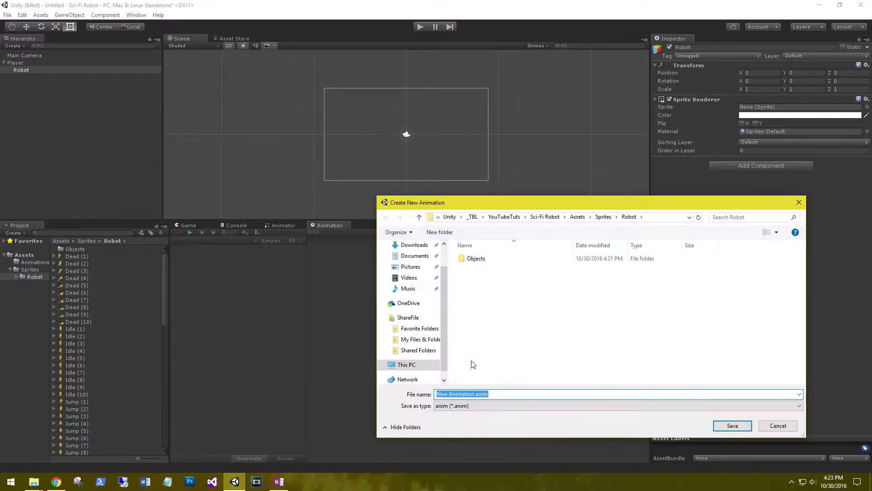
pyautogui.click(577, 217)
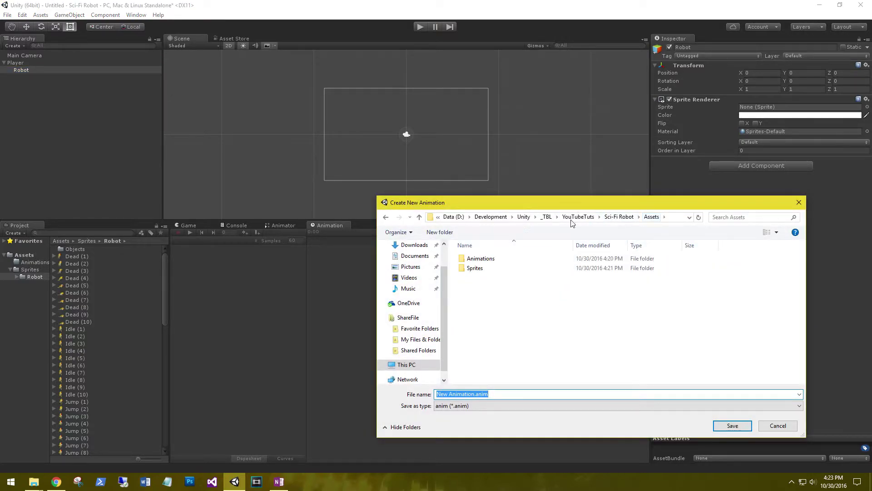
pyautogui.doubleClick(495, 259)
pyautogui.click(439, 231)
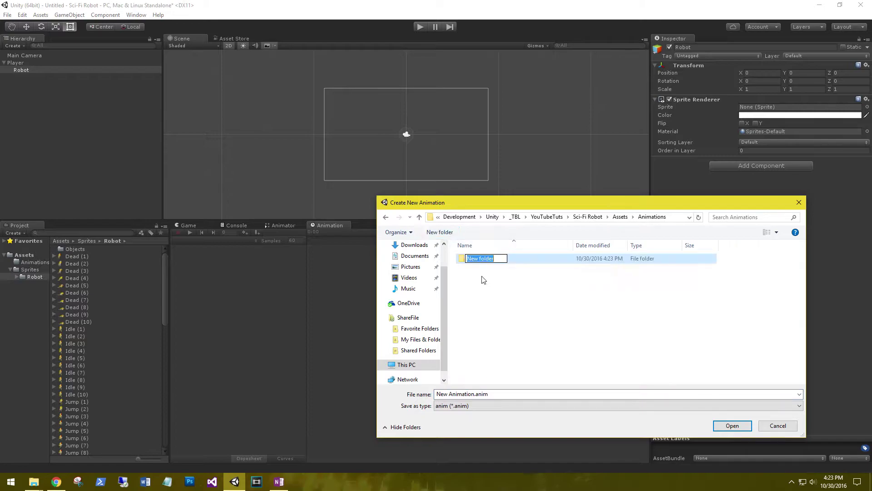
pyautogui.write('Robot')
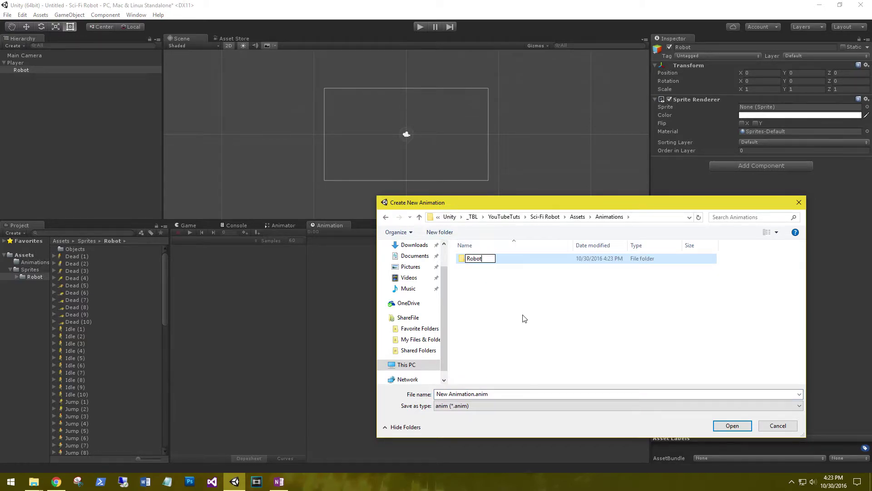
pyautogui.press('Return')
pyautogui.press('Return')
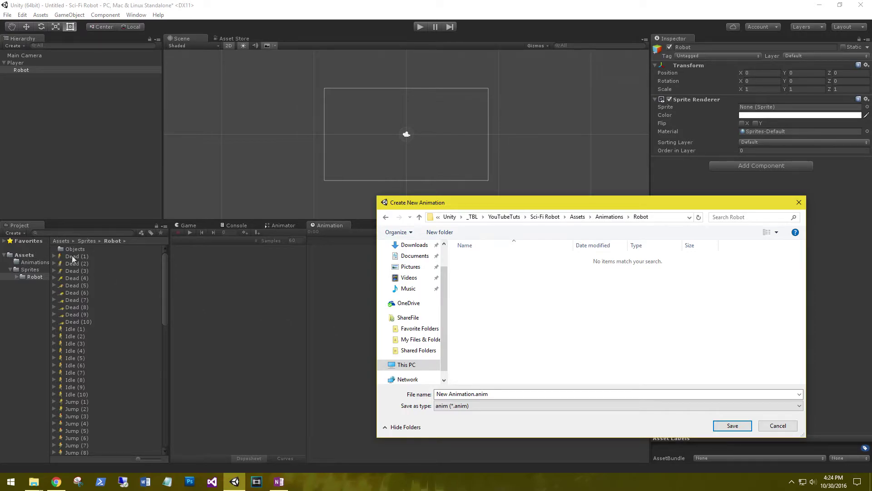
pyautogui.click(467, 394)
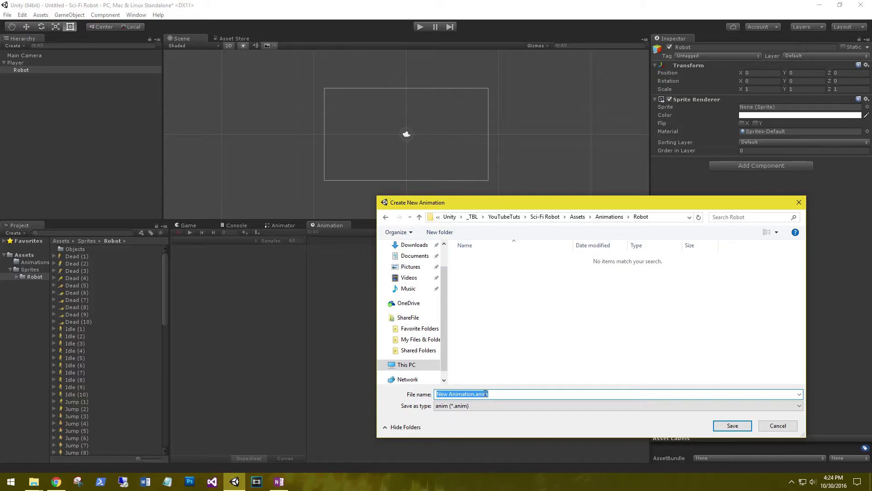
pyautogui.write('Dead')
# - Save the Dead clip, then inspect the Robot controller and Dead clip in Animations/Robot
pyautogui.click(735, 424)
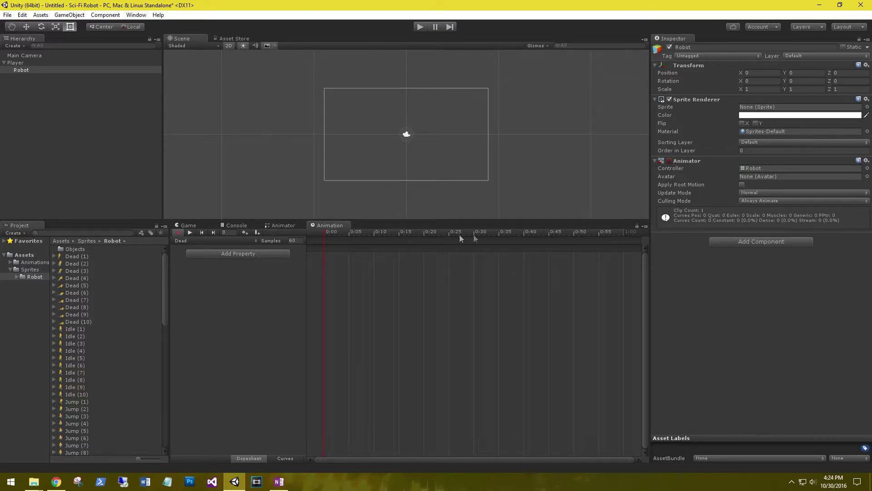
pyautogui.moveTo(325, 233)
pyautogui.mouseDown()
pyautogui.moveTo(572, 241)
pyautogui.moveTo(325, 232)
pyautogui.mouseUp()
pyautogui.click(54, 70)
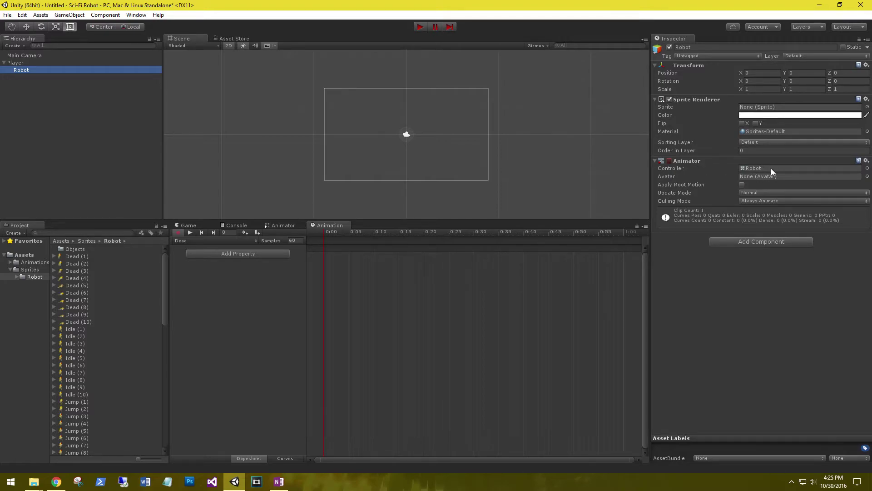
pyautogui.click(753, 169)
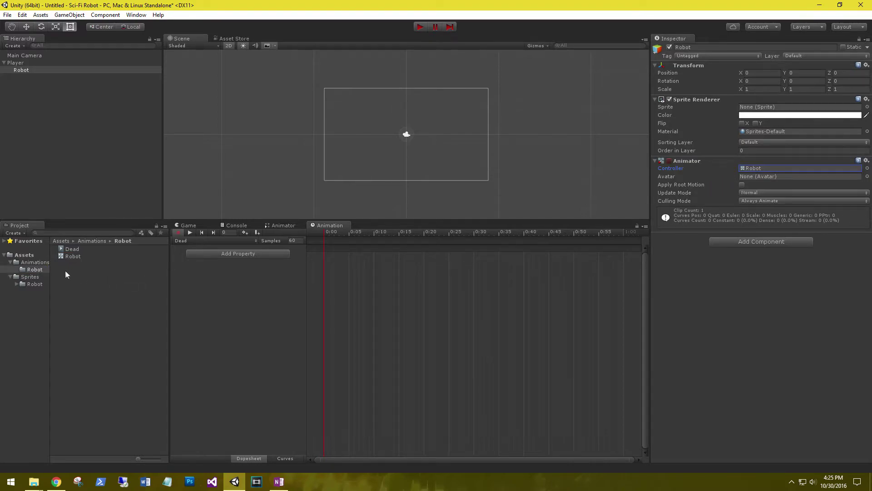
pyautogui.click(756, 169)
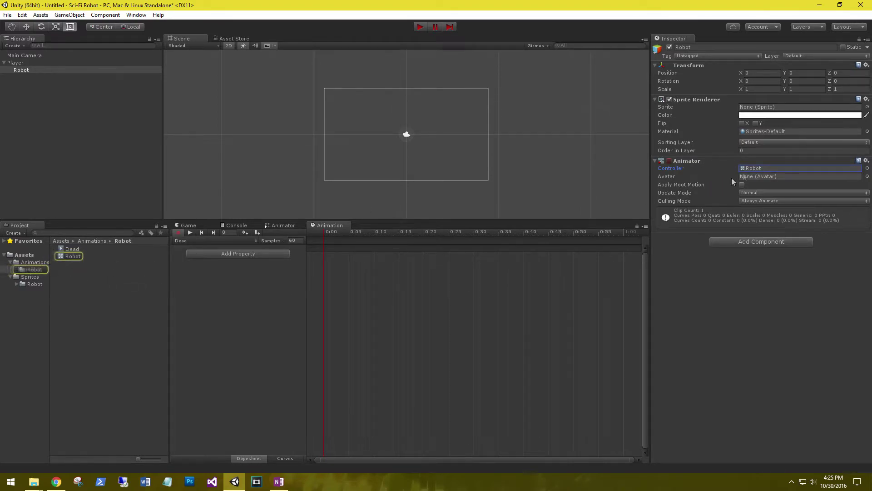
pyautogui.click(69, 257)
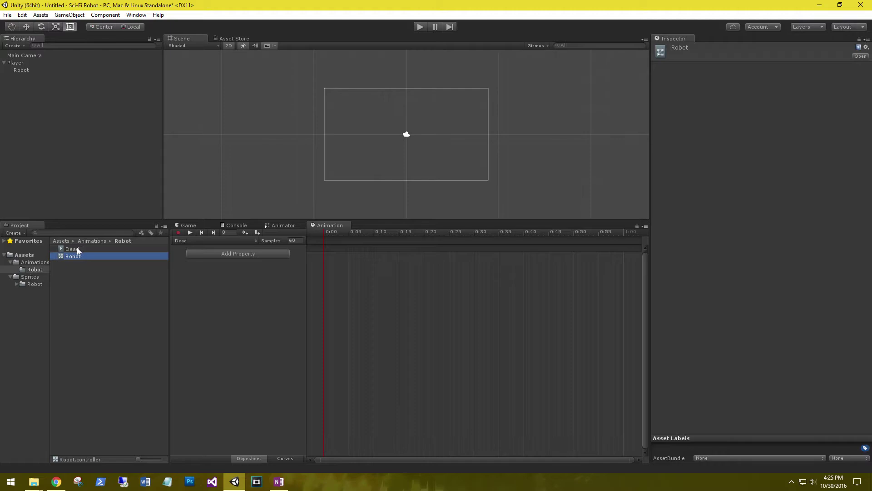
pyautogui.click(73, 249)
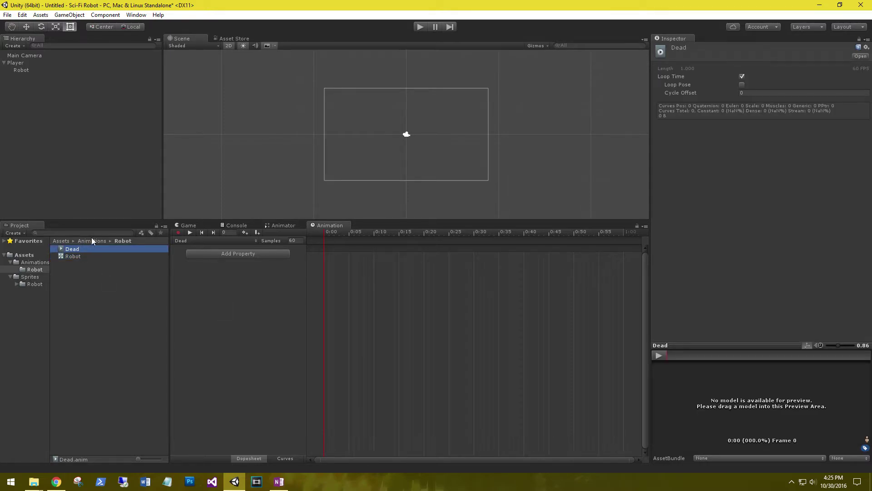
# - Go to Assets/Sprites/Robot and select the Dead (1) sprite frame
pyautogui.click(91, 242)
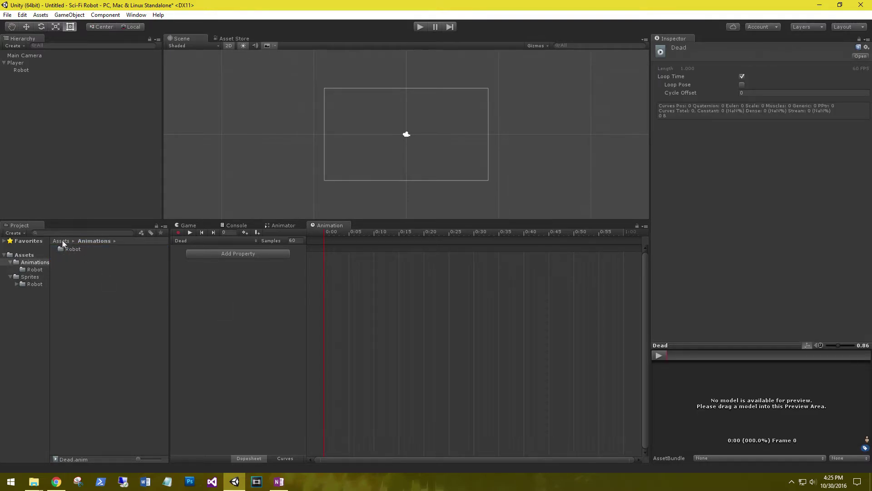
pyautogui.click(61, 241)
pyautogui.doubleClick(75, 255)
pyautogui.doubleClick(73, 250)
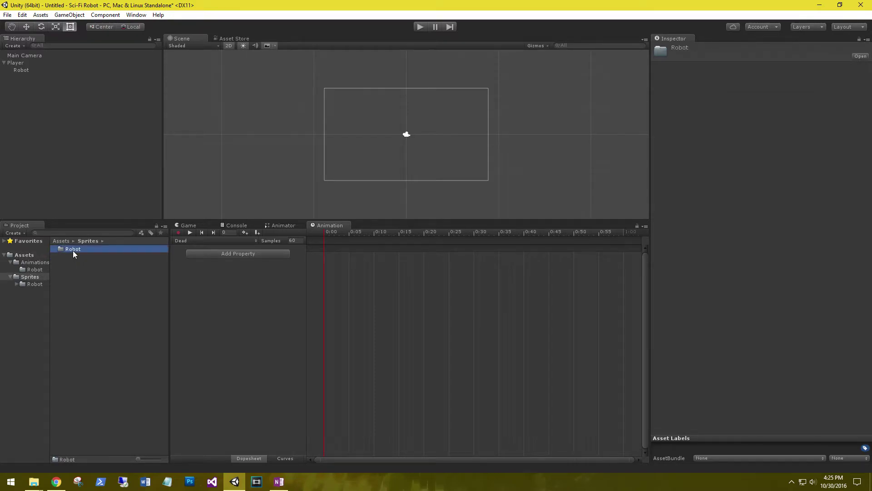
pyautogui.click(72, 255)
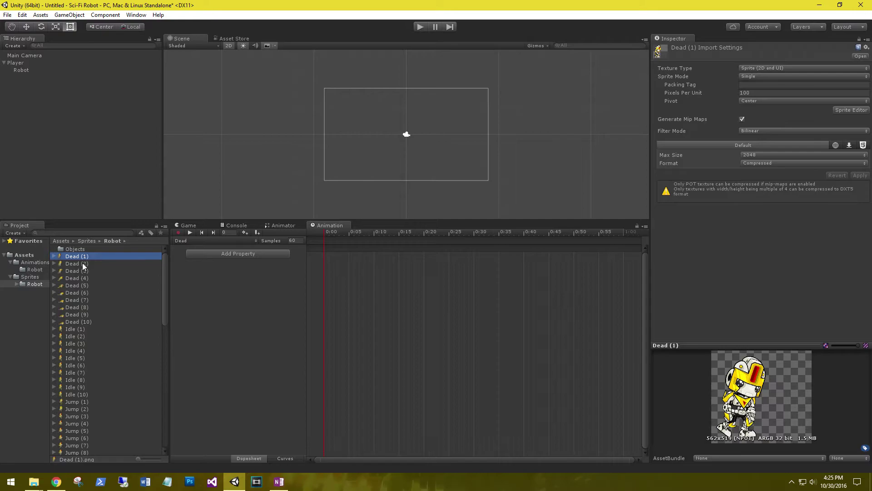
# - Browse the Dead frames and key Dead (1) as the clip's first frame at 0:00
pyautogui.press('Down')
pyautogui.press('Down')
pyautogui.press('Down')
pyautogui.press('Down')
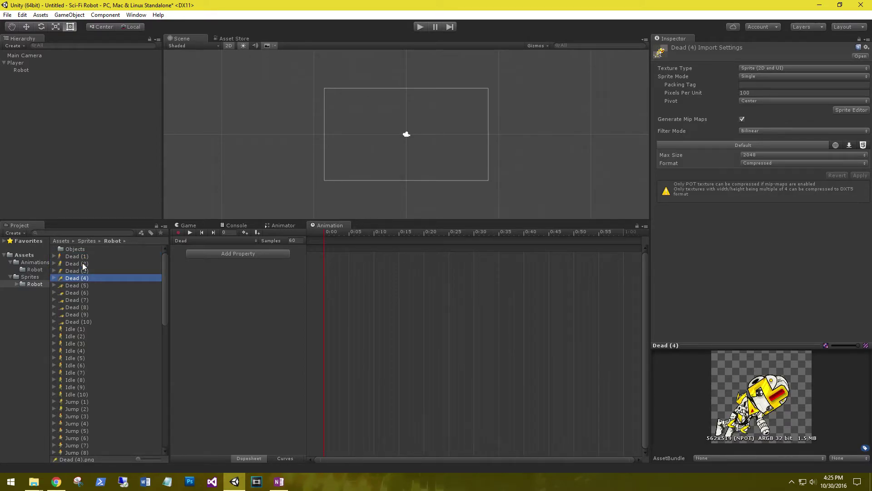
pyautogui.press('Down')
pyautogui.press('Down')
pyautogui.press('Down')
pyautogui.press('Down')
pyautogui.press('Down')
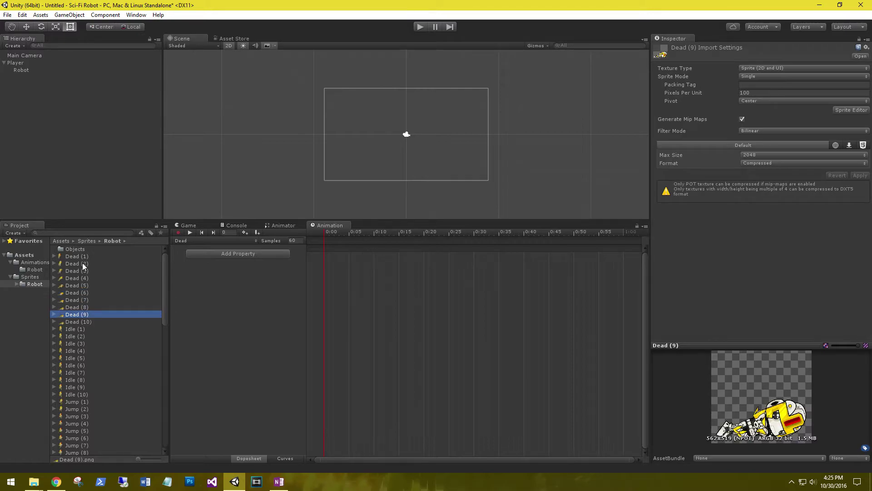
pyautogui.press('Up')
pyautogui.press('Up')
pyautogui.press('Up')
pyautogui.press('Up')
pyautogui.press('Up')
pyautogui.press('Up')
pyautogui.press('Up')
pyautogui.press('Up')
pyautogui.press('Up')
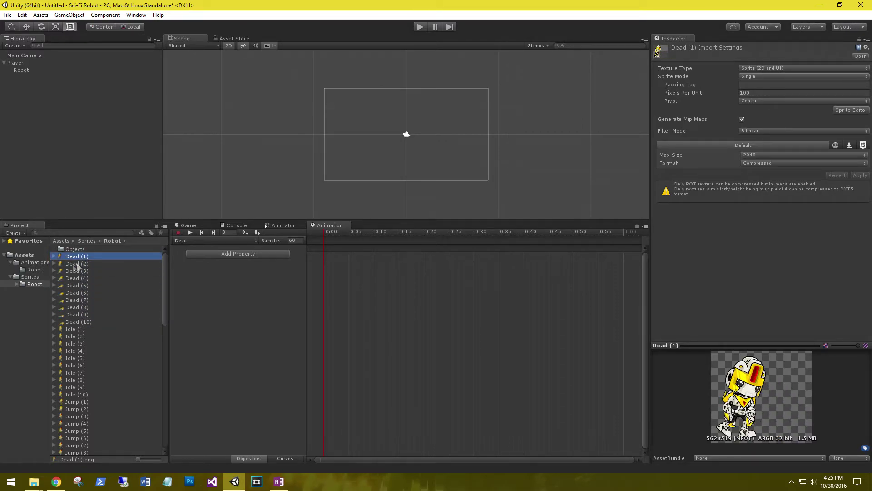
pyautogui.moveTo(75, 258); pyautogui.dragTo(324, 261)
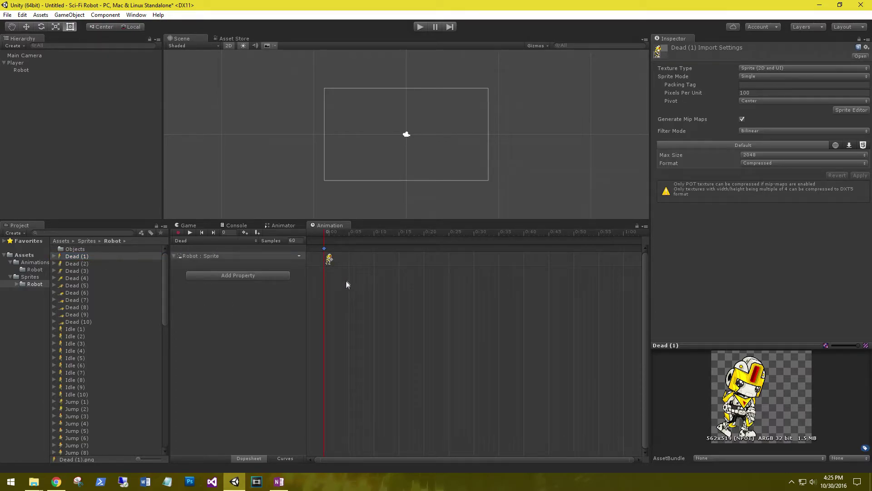
pyautogui.click(326, 253)
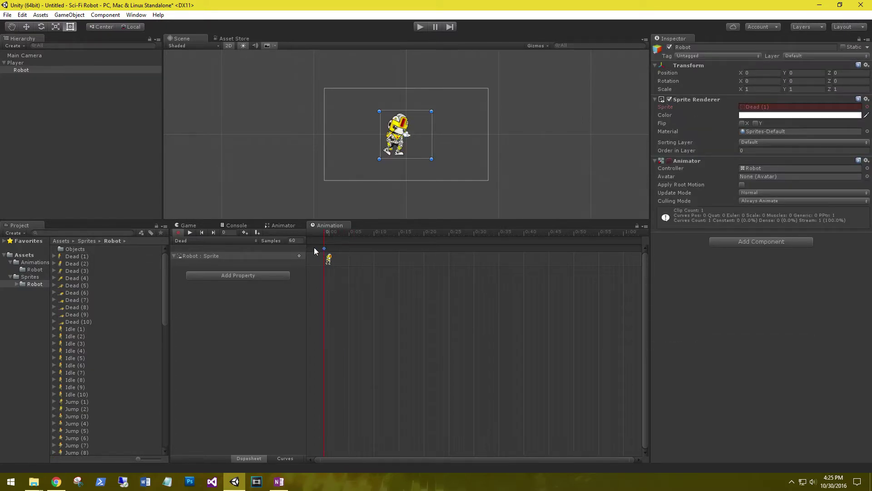
# - Key Dead (2) through Dead (9) in sequence along the timeline, up to 0:40
pyautogui.moveTo(68, 264); pyautogui.dragTo(356, 259)
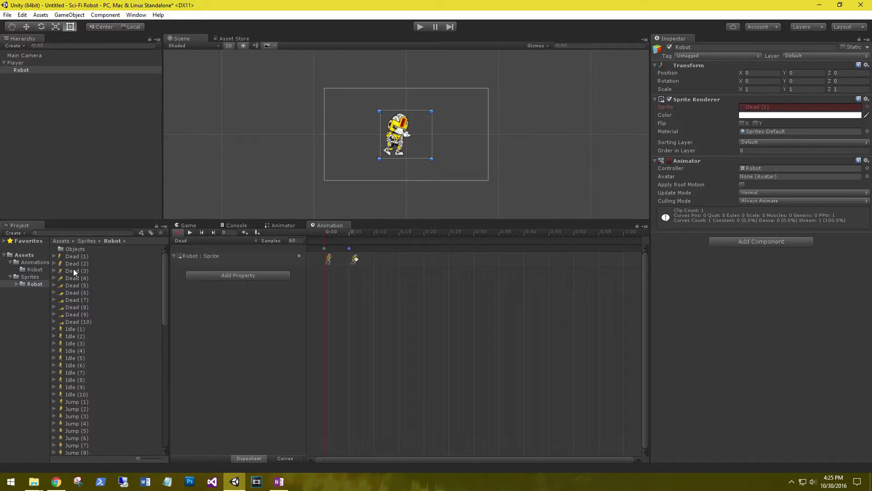
pyautogui.moveTo(75, 272); pyautogui.dragTo(381, 259)
pyautogui.moveTo(73, 278); pyautogui.dragTo(406, 264)
pyautogui.moveTo(75, 286); pyautogui.dragTo(430, 260)
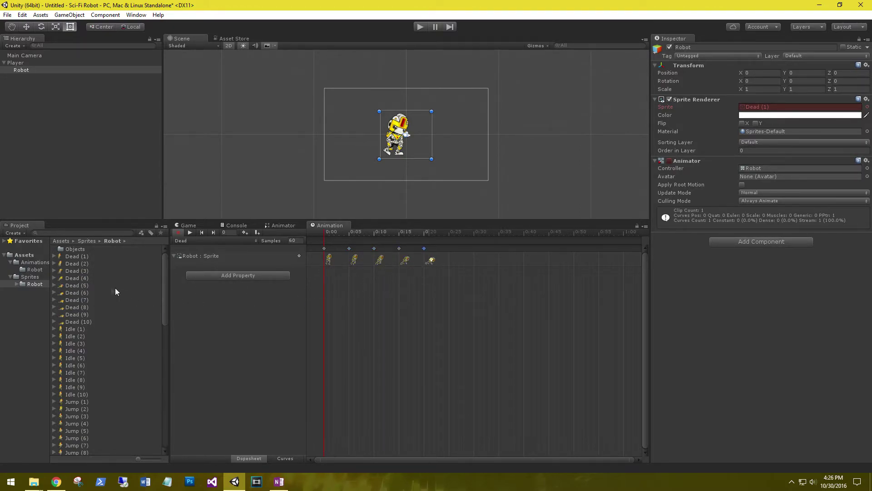
pyautogui.moveTo(75, 296); pyautogui.dragTo(456, 259)
pyautogui.moveTo(69, 302); pyautogui.dragTo(482, 263)
pyautogui.moveTo(69, 308); pyautogui.dragTo(506, 262)
pyautogui.moveTo(81, 315); pyautogui.dragTo(554, 265)
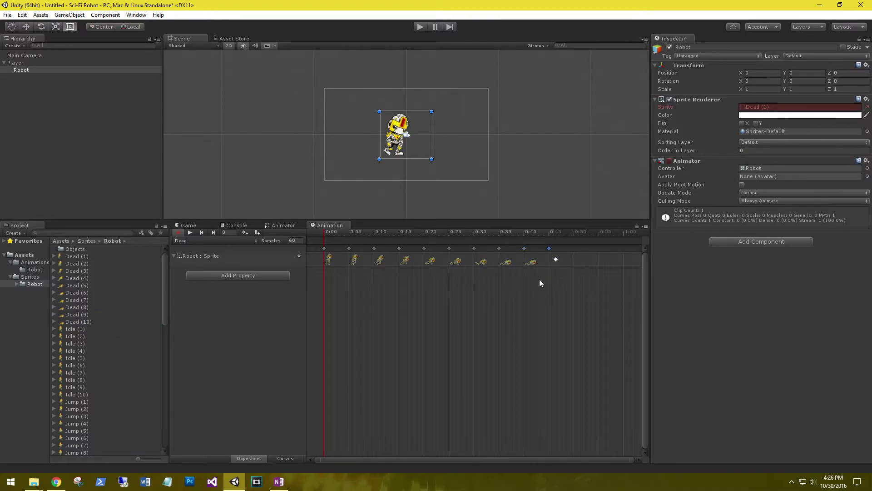
# - Play the Dead clip on the robot in the Animation window, then stop playback
pyautogui.click(189, 233)
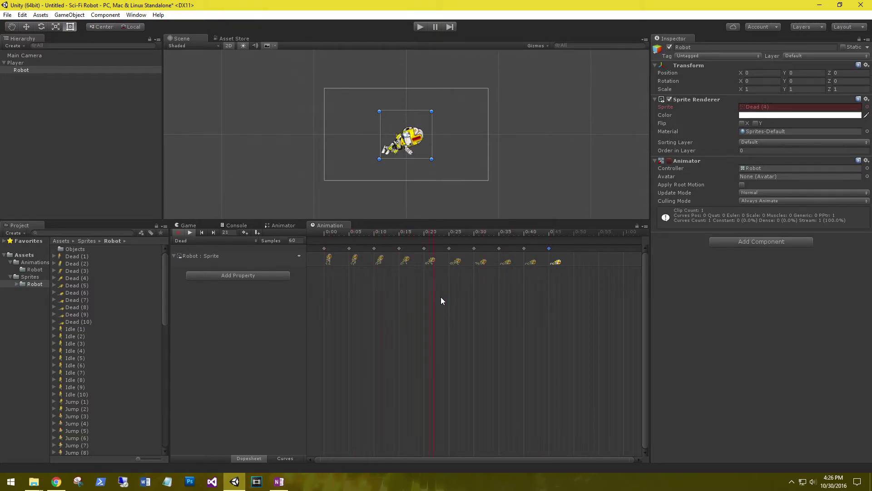
pyautogui.click(190, 233)
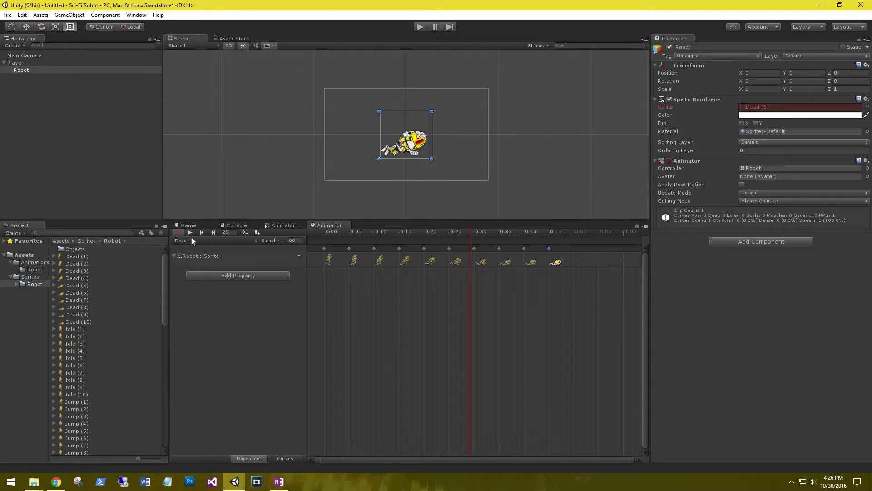
# - Create and save a new animation clip named Idle
pyautogui.click(223, 240)
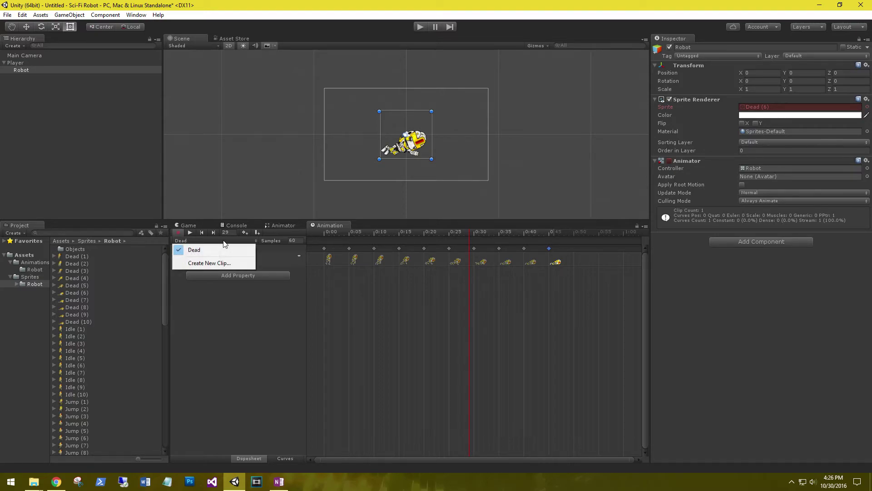
pyautogui.click(204, 263)
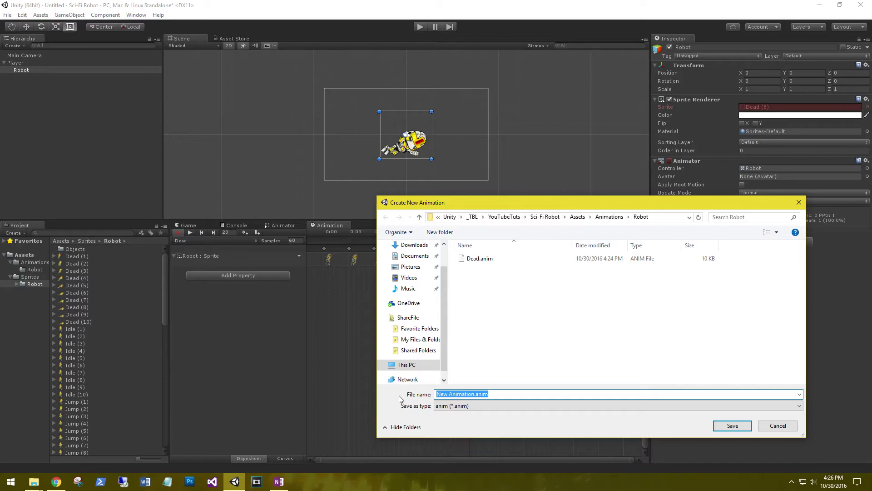
pyautogui.write('Idle')
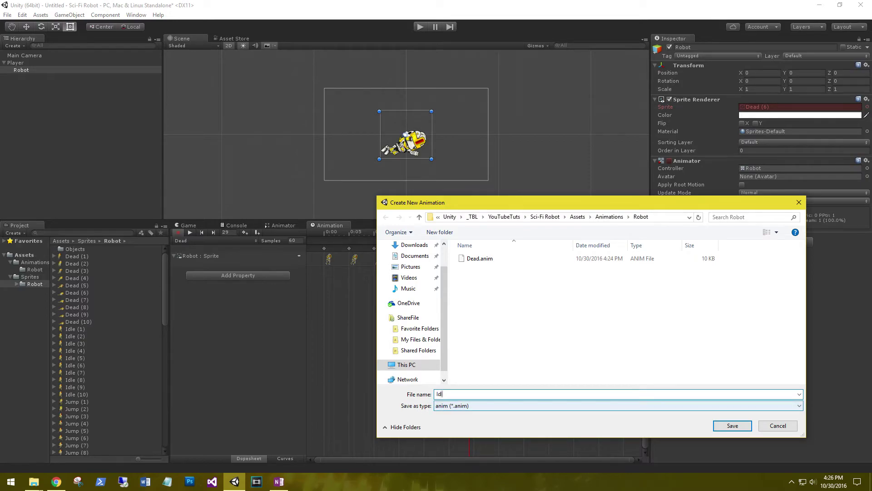
pyautogui.click(731, 426)
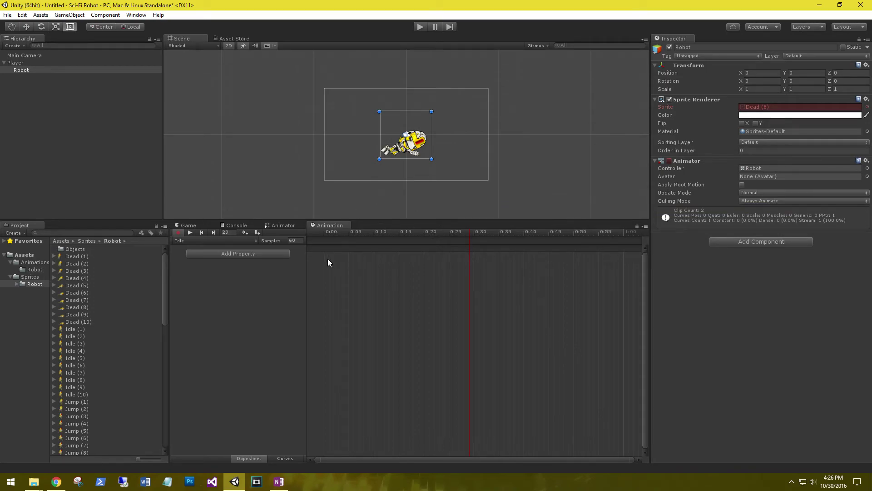
# - Key Idle (1) through Idle (10) every five samples from 0:00 to 0:45
pyautogui.moveTo(69, 330); pyautogui.dragTo(324, 260)
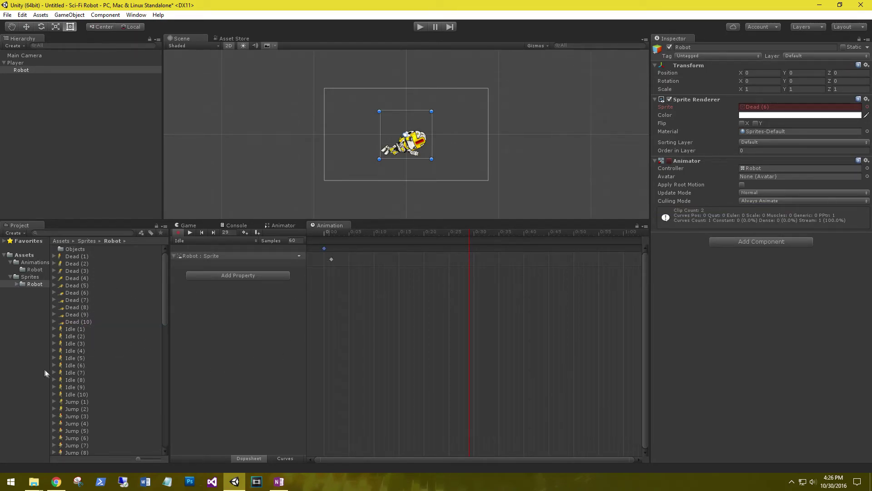
pyautogui.moveTo(69, 336); pyautogui.dragTo(356, 264)
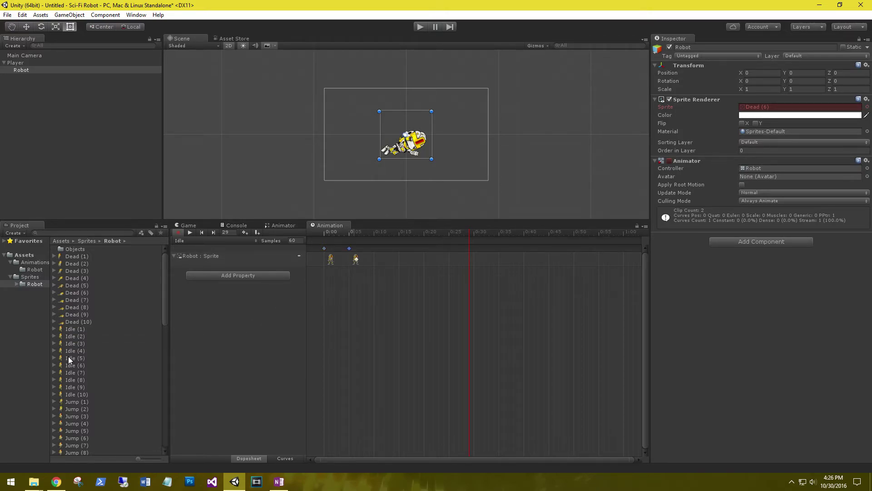
pyautogui.moveTo(71, 344); pyautogui.dragTo(381, 267)
pyautogui.moveTo(71, 351); pyautogui.dragTo(402, 259)
pyautogui.moveTo(75, 359); pyautogui.dragTo(429, 267)
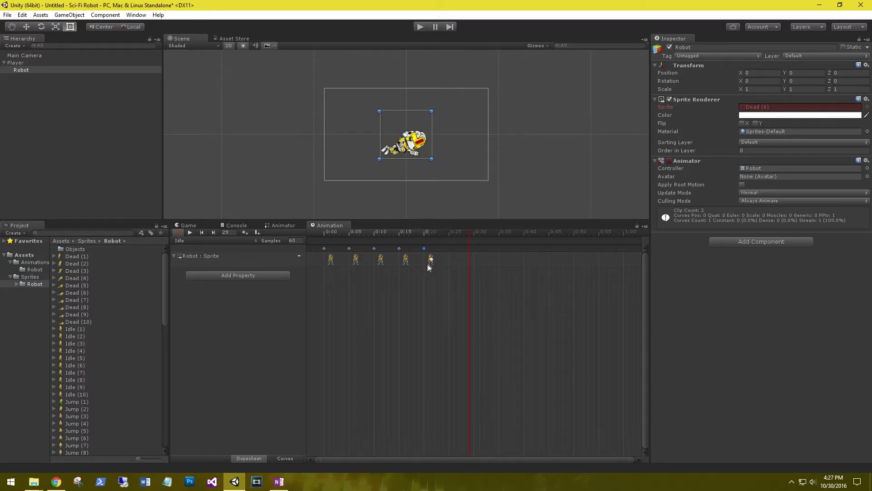
pyautogui.moveTo(68, 367); pyautogui.dragTo(453, 258)
pyautogui.moveTo(77, 370); pyautogui.dragTo(482, 257)
pyautogui.moveTo(72, 383); pyautogui.dragTo(506, 259)
pyautogui.moveTo(76, 388); pyautogui.dragTo(527, 255)
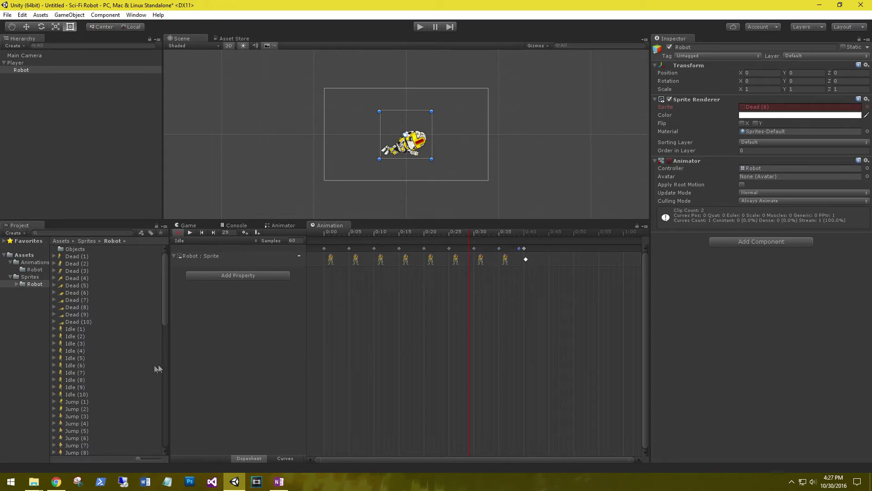
pyautogui.moveTo(76, 394); pyautogui.dragTo(549, 260)
# - Play the Idle clip on the robot to watch its idle frames cycle, then stop it
pyautogui.click(191, 232)
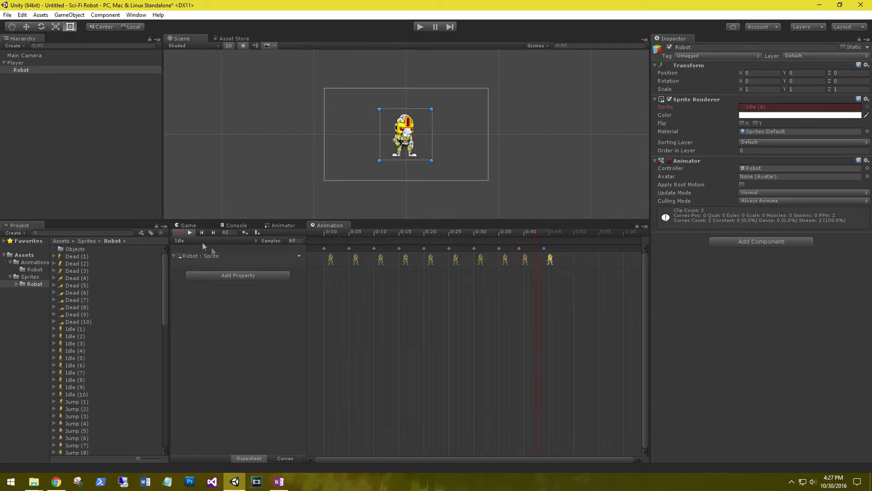
pyautogui.scroll(1, 381, 107)
pyautogui.scroll(6, 381, 107)
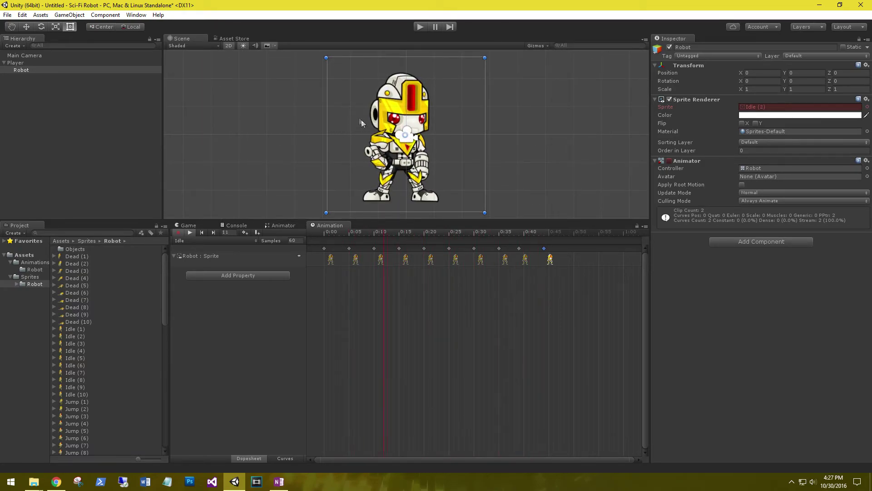
pyautogui.scroll(2, 362, 119)
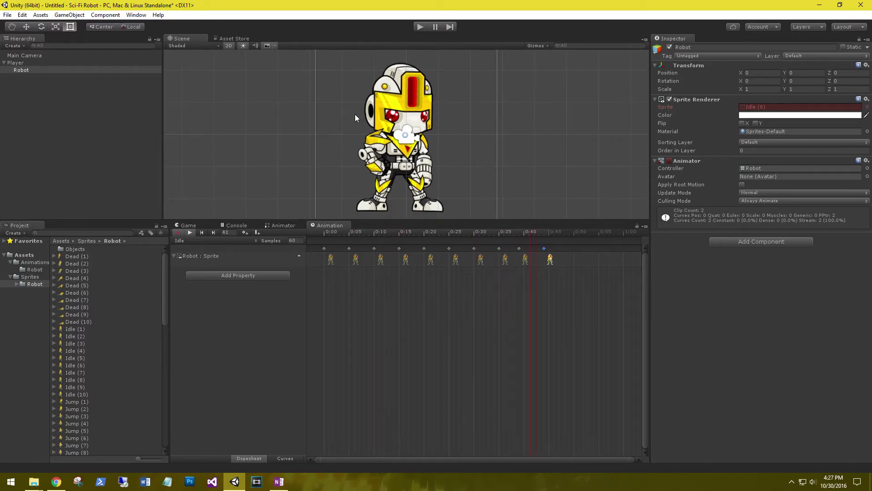
pyautogui.scroll(-3, 355, 117)
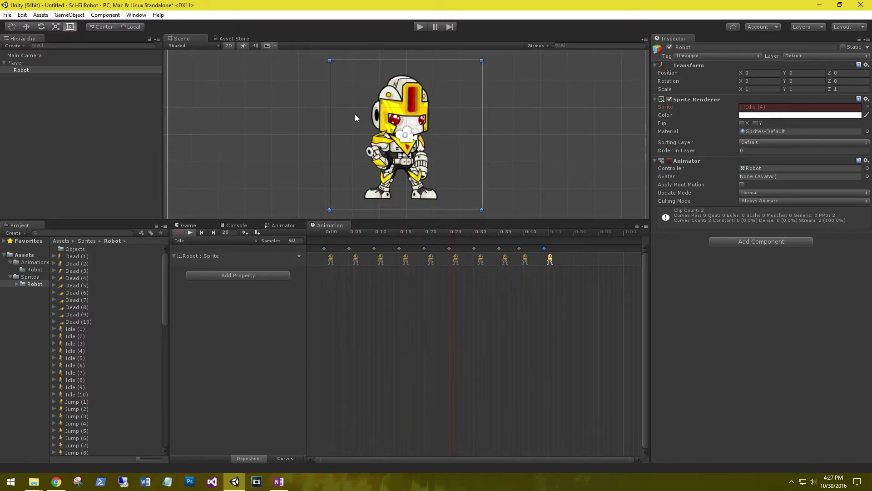
pyautogui.scroll(-1, 356, 114)
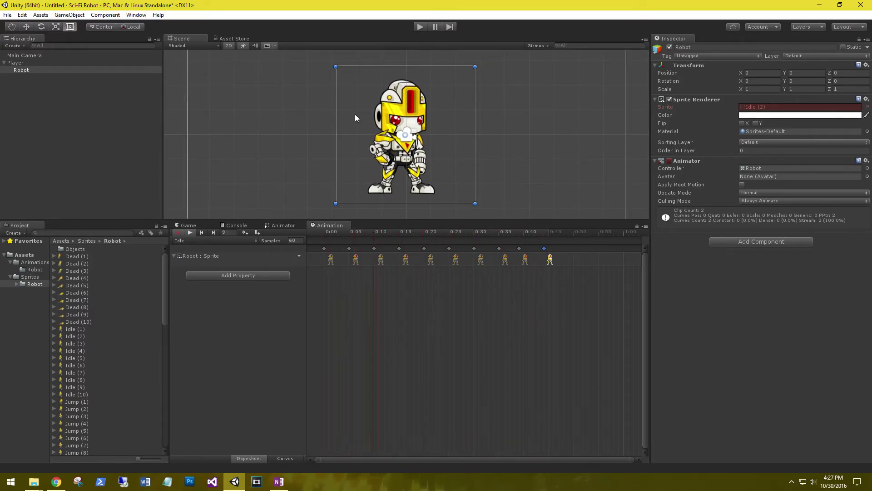
pyautogui.click(190, 233)
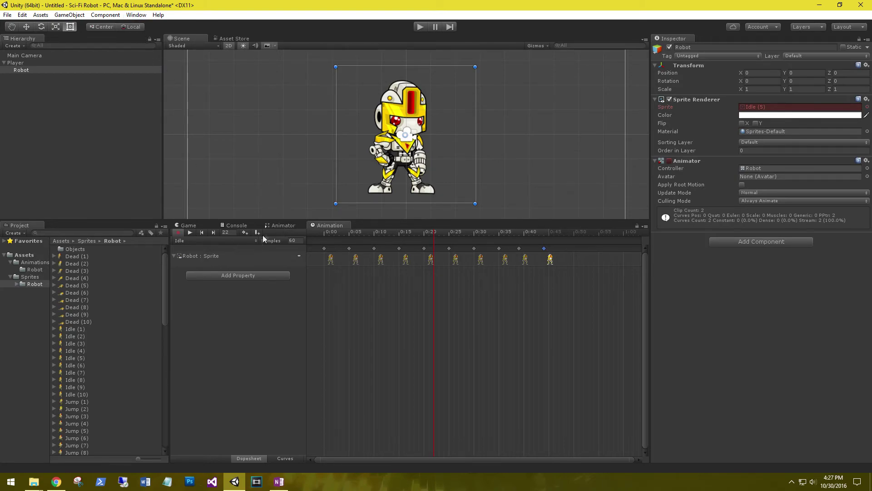
# - Show the Animator view with the Robot controller's Entry, Dead and Idle states
pyautogui.click(132, 15)
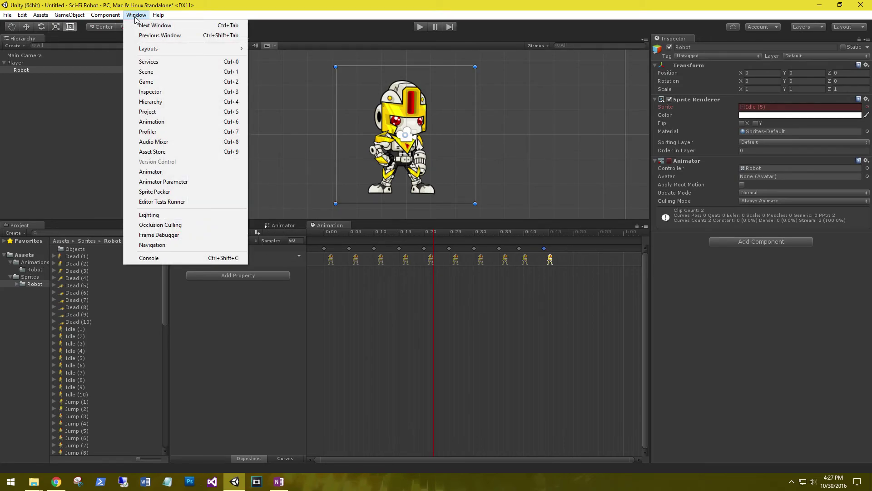
pyautogui.click(350, 310)
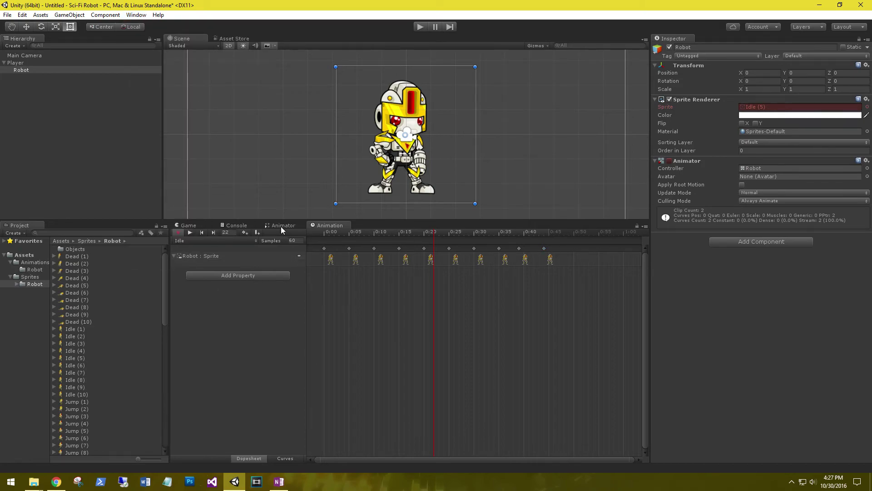
pyautogui.click(280, 225)
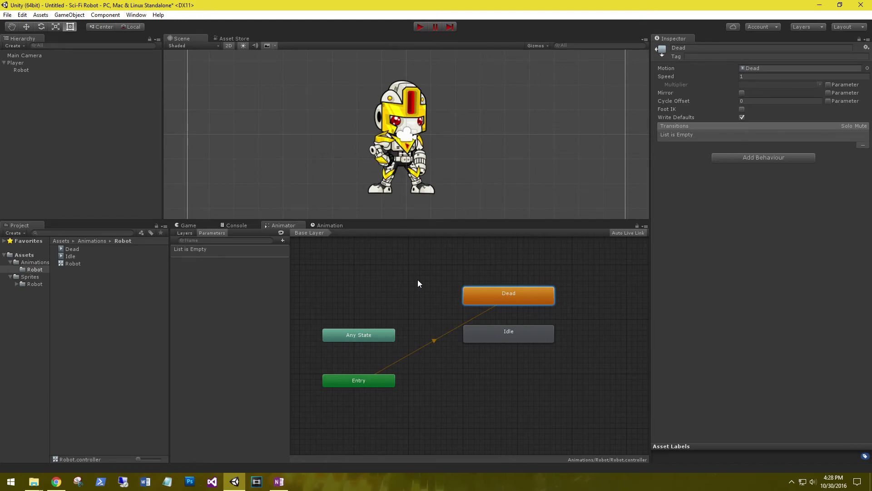
# - Return to the Idle clip timeline and browse the Sprites/Robot frames, selecting JumpMelee, JumpShoot and Melee (8)
pyautogui.click(316, 228)
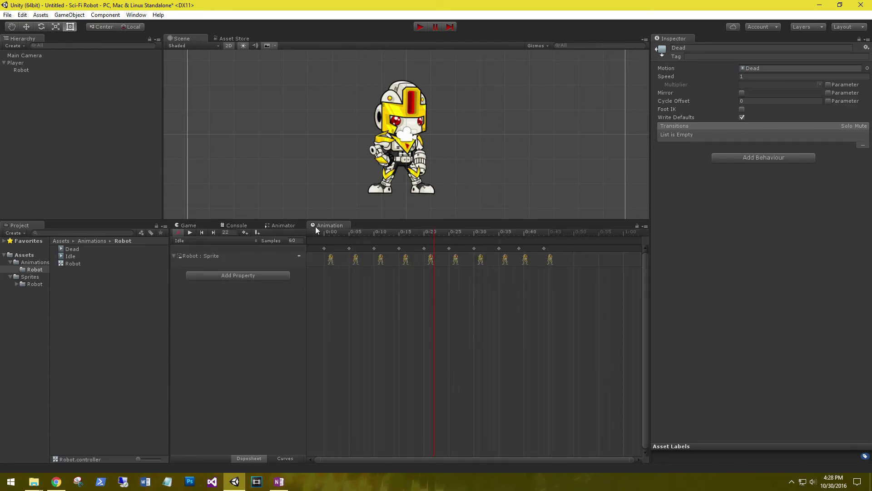
pyautogui.click(29, 282)
pyautogui.scroll(-5, 106, 367)
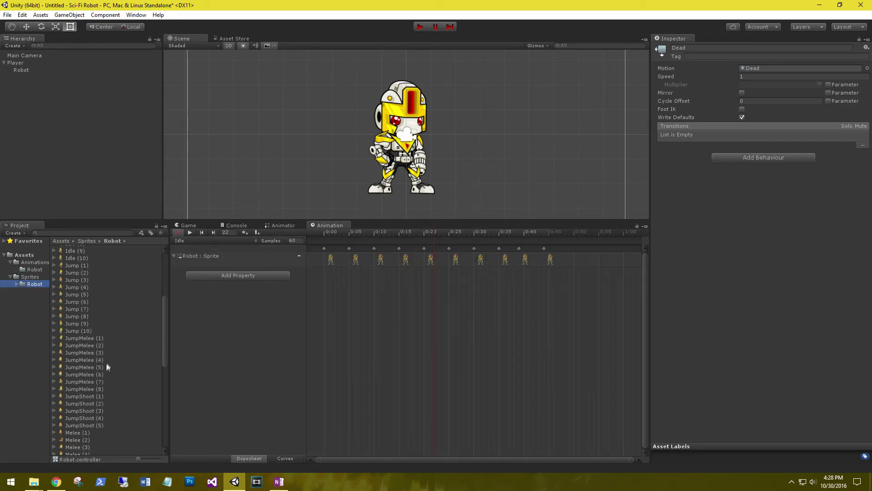
pyautogui.click(89, 339)
pyautogui.scroll(-4, 84, 348)
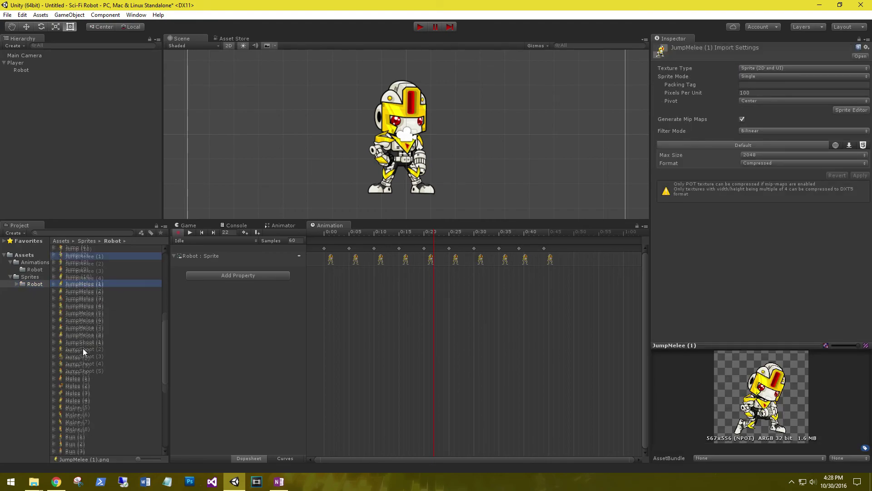
pyautogui.click(82, 343)
pyautogui.click(75, 400)
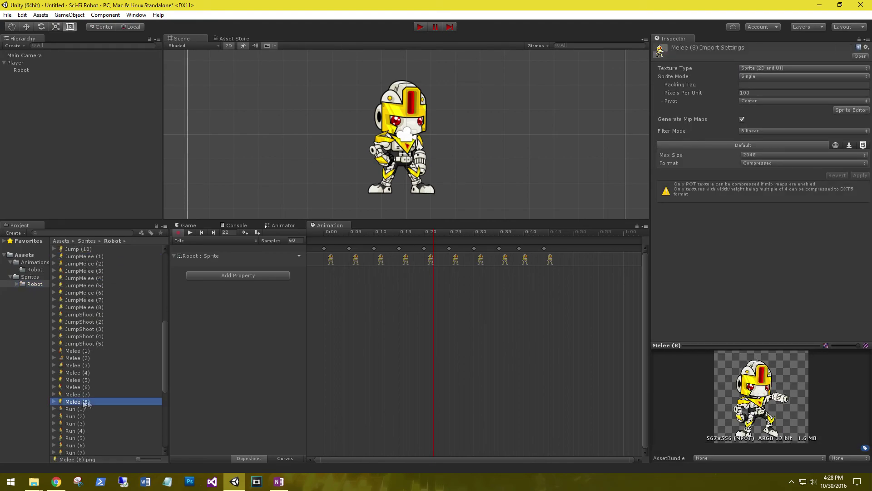